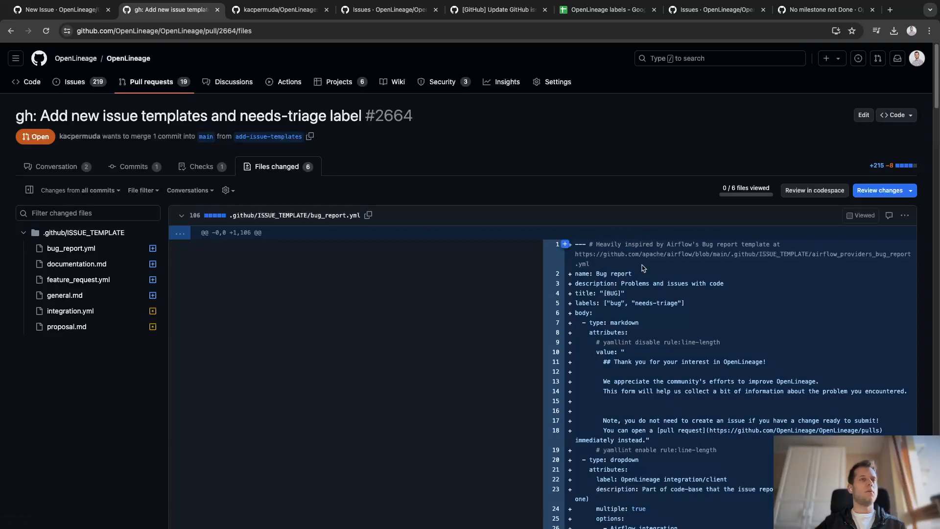
- Examine the title and labels lines of the bug_report.yml template in the pull request's changed files
{"action": "scroll", "coordinate": [665, 267], "scroll_direction": "down", "scroll_amount": 1}
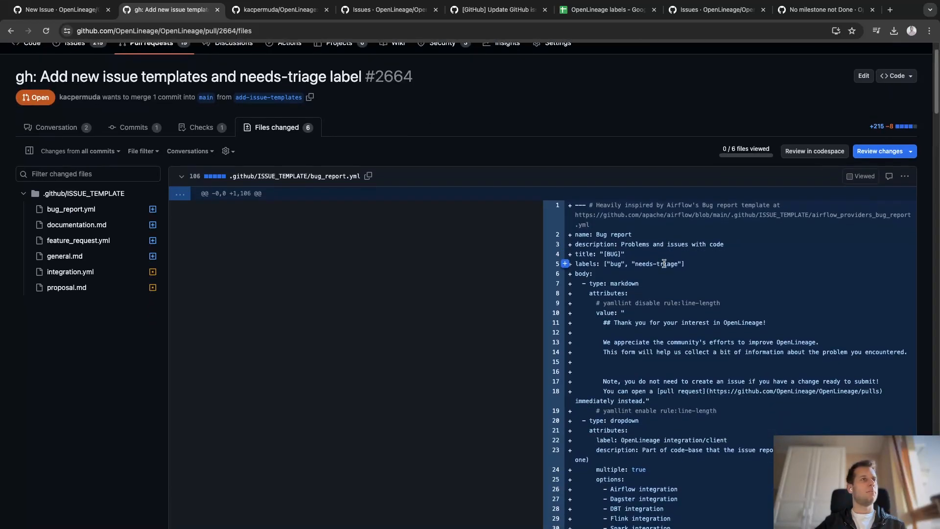
{"action": "left_click_drag", "start_coordinate": [631, 253], "coordinate": [573, 258]}
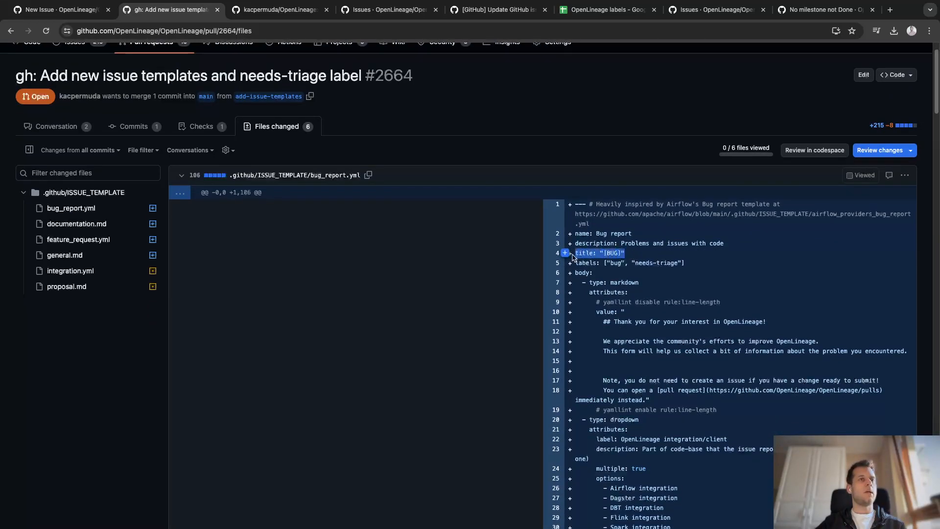
{"action": "left_click", "coordinate": [696, 265]}
{"action": "left_click_drag", "start_coordinate": [696, 264], "coordinate": [572, 267]}
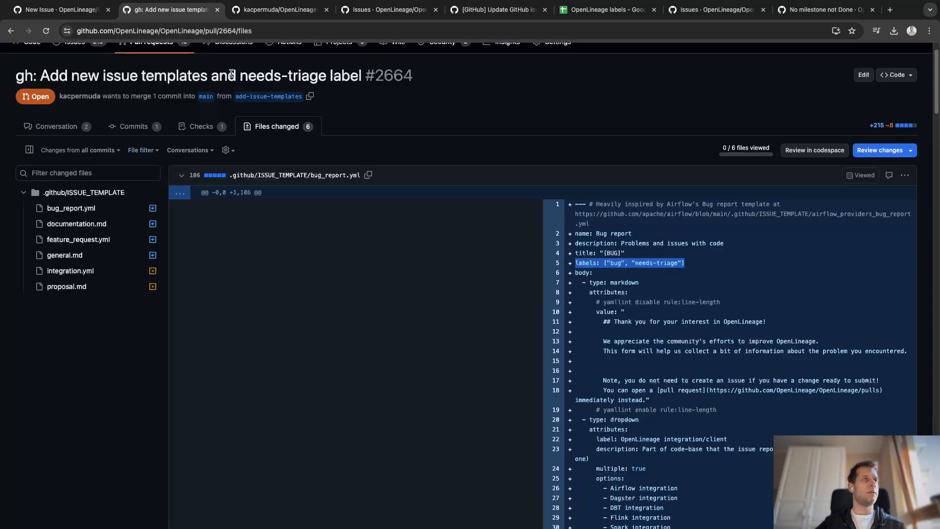
- Read through the conversation of pull request #2664, including the comments about testing the templates on a fork
{"action": "left_click", "coordinate": [98, 129]}
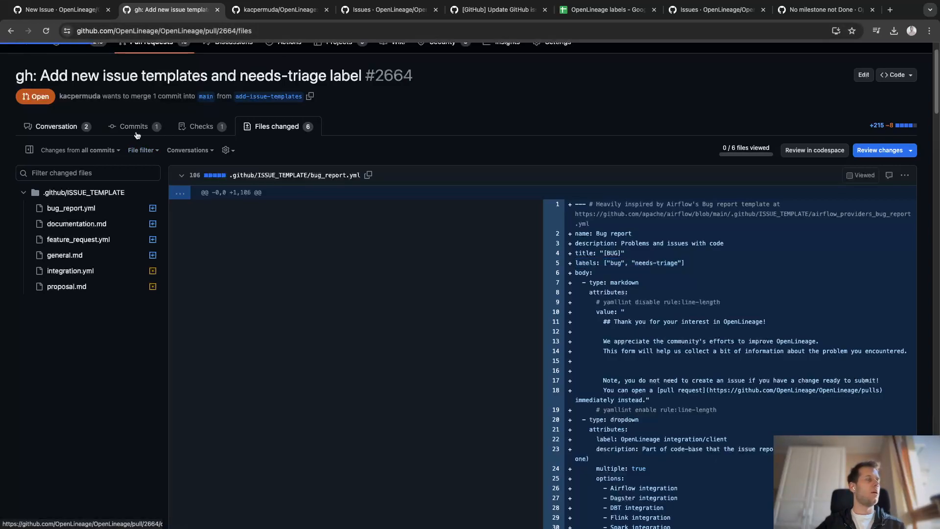
{"action": "scroll", "coordinate": [308, 210], "scroll_direction": "down", "scroll_amount": 12}
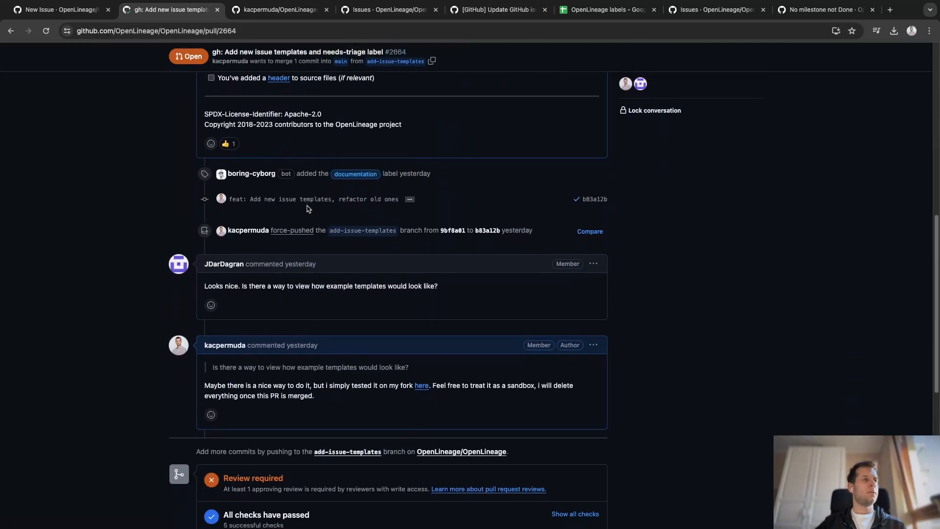
{"action": "scroll", "coordinate": [307, 209], "scroll_direction": "up", "scroll_amount": 12}
- Start a new issue in the forked OpenLineage repository to bring up its list of issue templates
{"action": "left_click", "coordinate": [280, 12]}
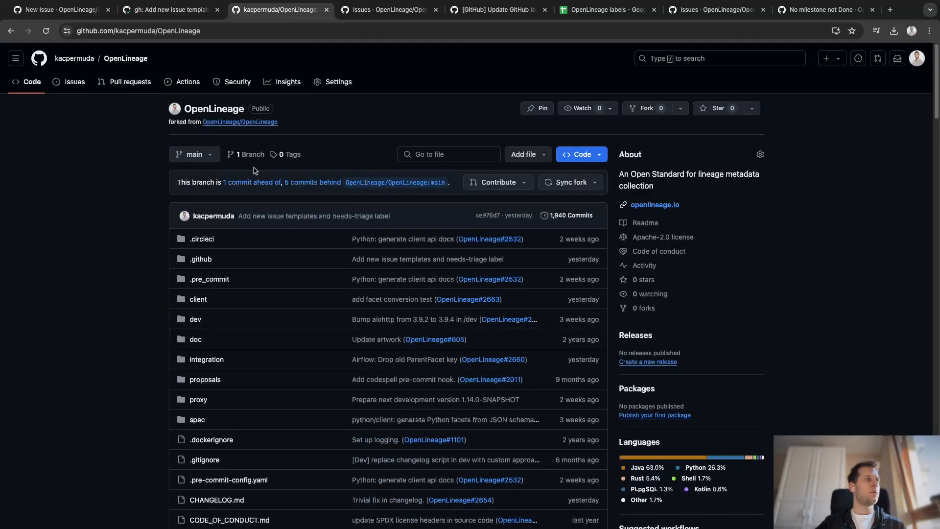
{"action": "left_click", "coordinate": [73, 82]}
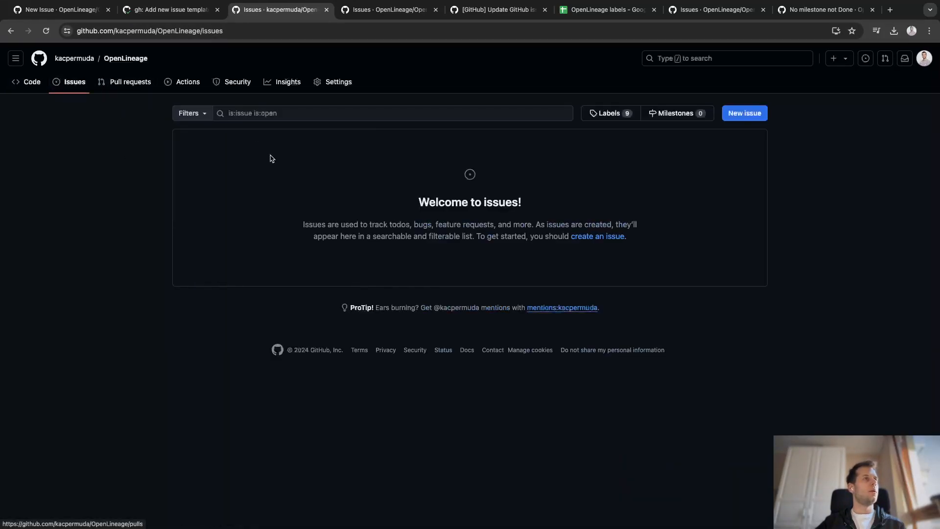
{"action": "left_click", "coordinate": [748, 113]}
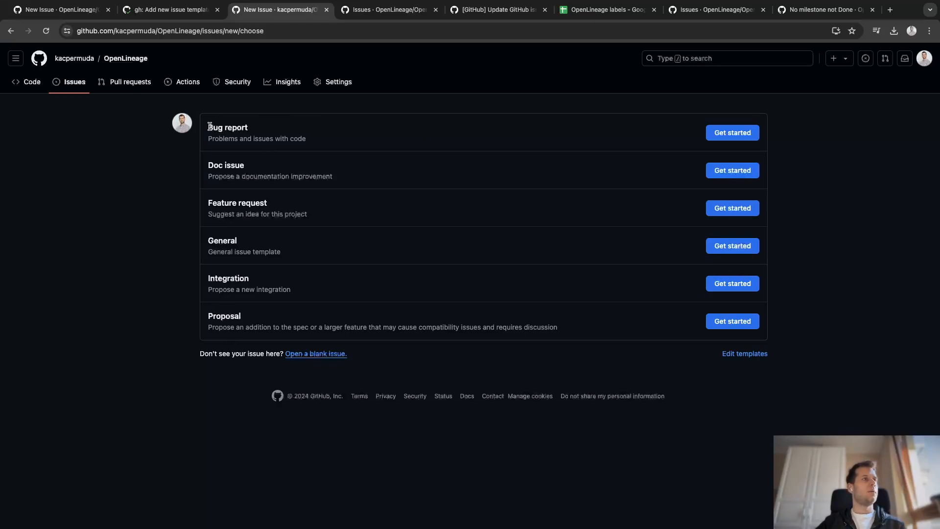
- Look over the Bug report, Doc issue, Feature request and General templates in the template list
{"action": "left_click_drag", "start_coordinate": [210, 126], "coordinate": [261, 133]}
{"action": "left_click_drag", "start_coordinate": [208, 164], "coordinate": [254, 177]}
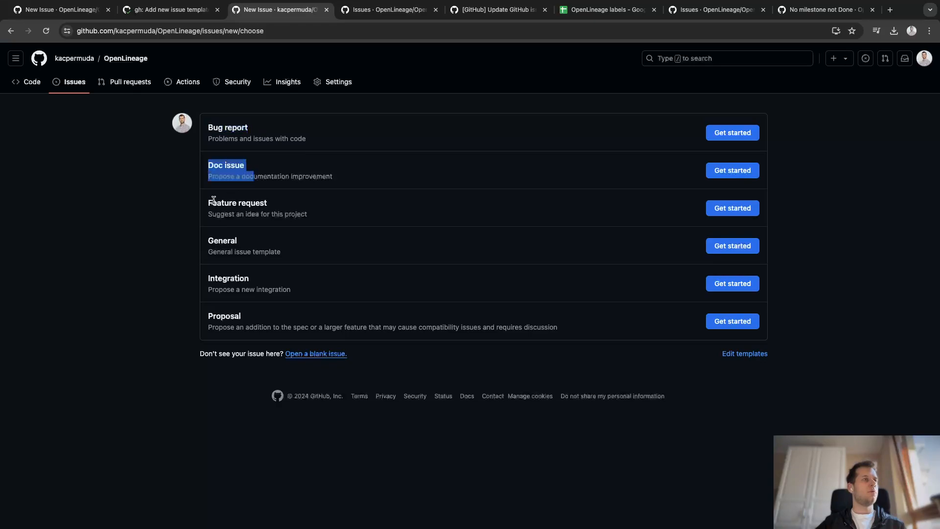
{"action": "left_click_drag", "start_coordinate": [215, 201], "coordinate": [271, 211]}
{"action": "left_click_drag", "start_coordinate": [209, 239], "coordinate": [291, 249]}
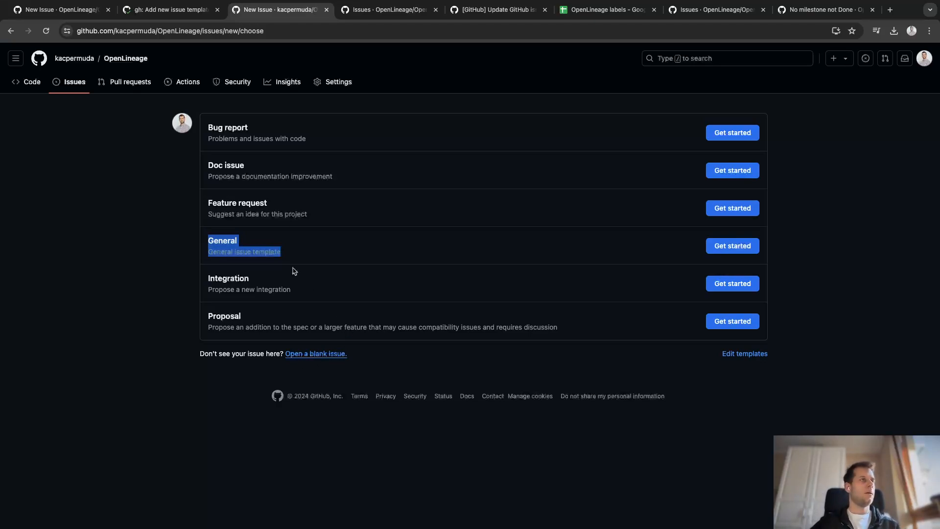
{"action": "left_click", "coordinate": [346, 134]}
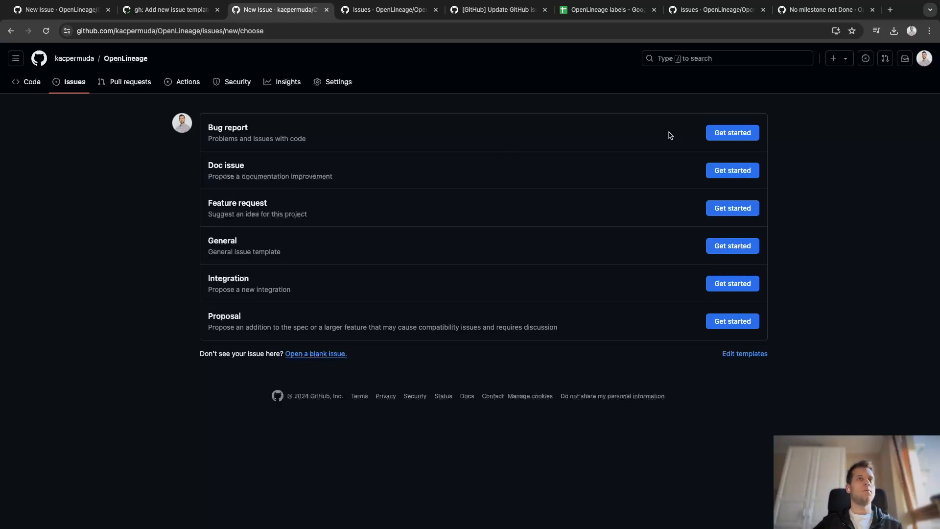
- Open the Bug report template and examine its prefilled title and introductory text
{"action": "left_click", "coordinate": [729, 135]}
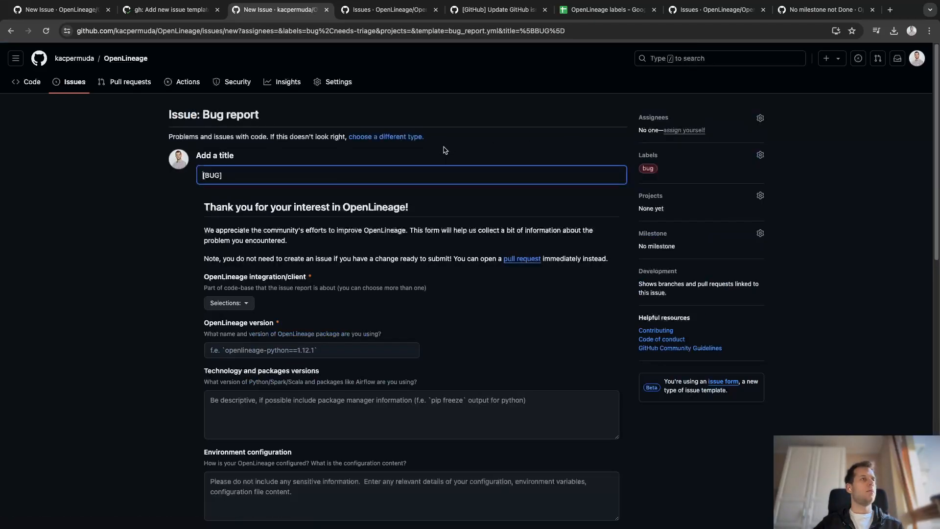
{"action": "left_click_drag", "start_coordinate": [270, 175], "coordinate": [184, 177]}
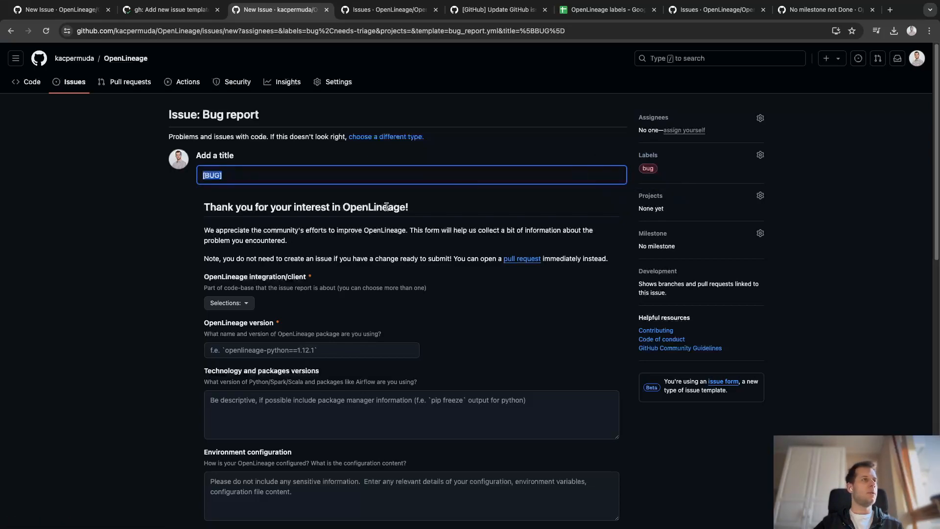
{"action": "scroll", "coordinate": [386, 207], "scroll_direction": "down", "scroll_amount": 1}
{"action": "scroll", "coordinate": [276, 204], "scroll_direction": "down", "scroll_amount": 1}
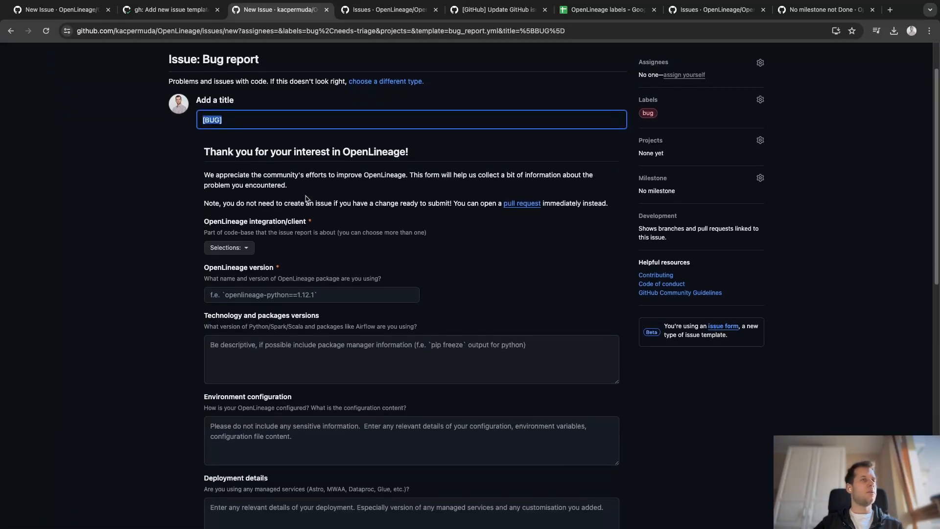
{"action": "scroll", "coordinate": [255, 186], "scroll_direction": "down", "scroll_amount": 1}
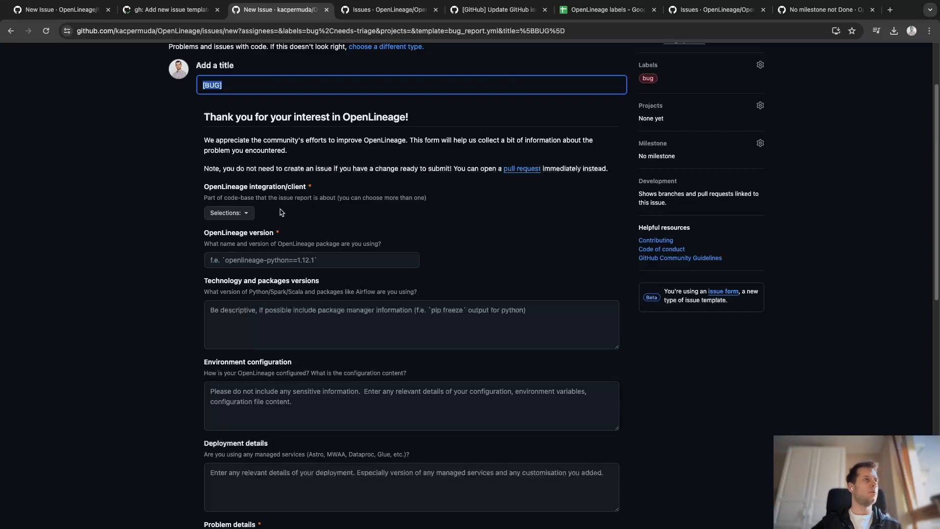
- Choose Python client and Airflow integration as the OpenLineage integration/client in the bug report form
{"action": "left_click", "coordinate": [230, 213]}
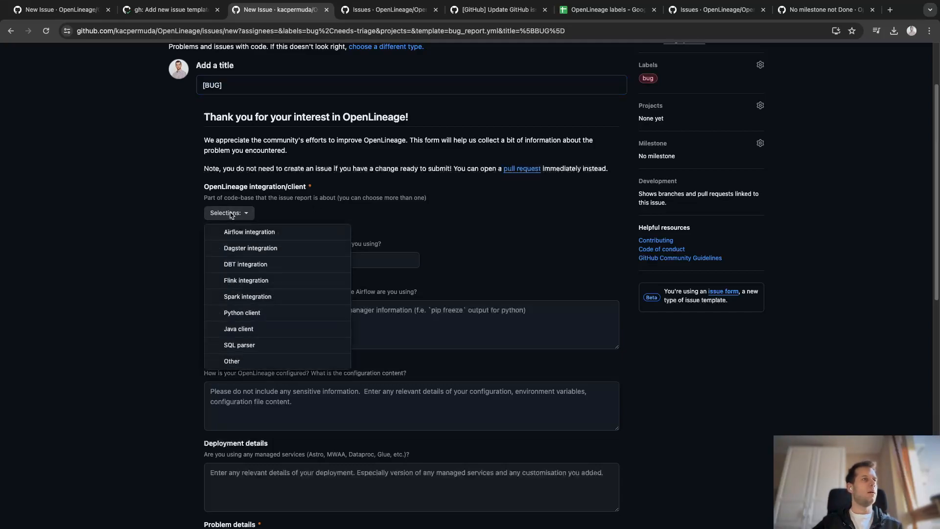
{"action": "scroll", "coordinate": [262, 250], "scroll_direction": "down", "scroll_amount": 1}
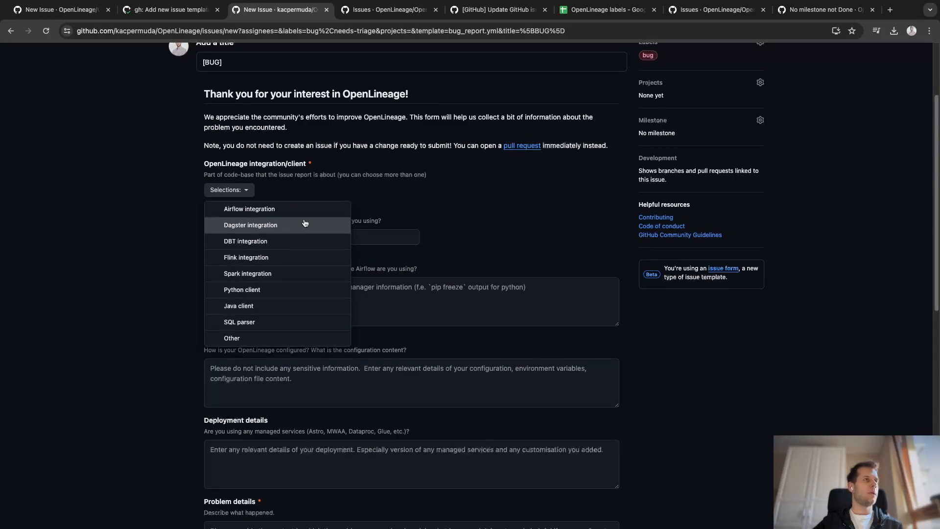
{"action": "left_click", "coordinate": [247, 293]}
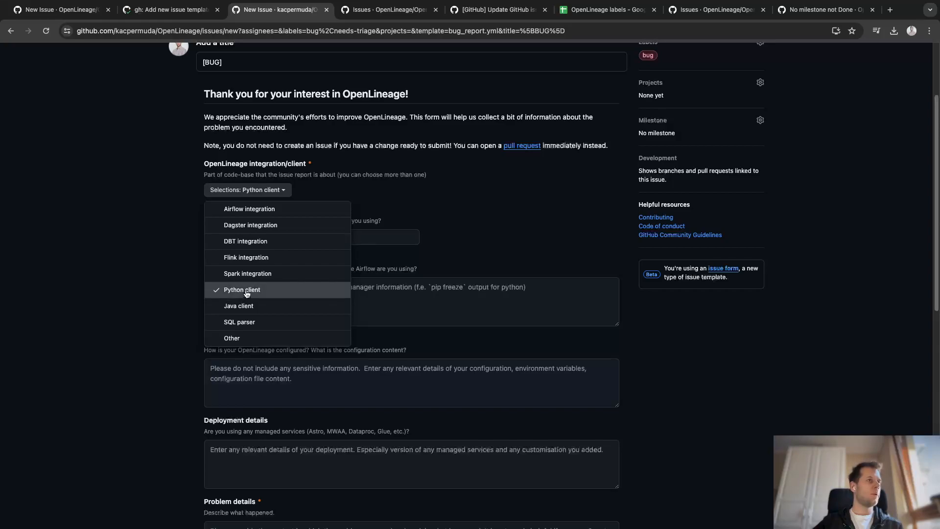
{"action": "left_click", "coordinate": [386, 204]}
{"action": "left_click", "coordinate": [262, 190]}
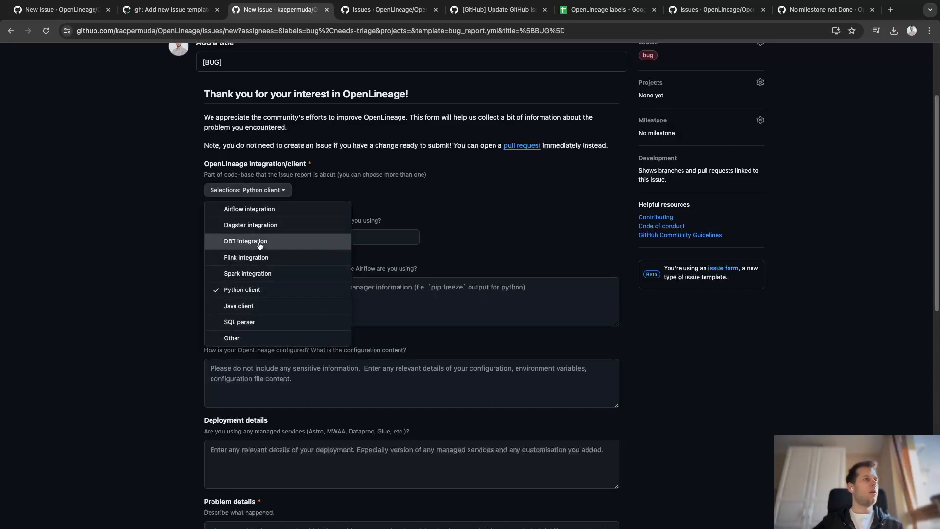
{"action": "left_click", "coordinate": [248, 209]}
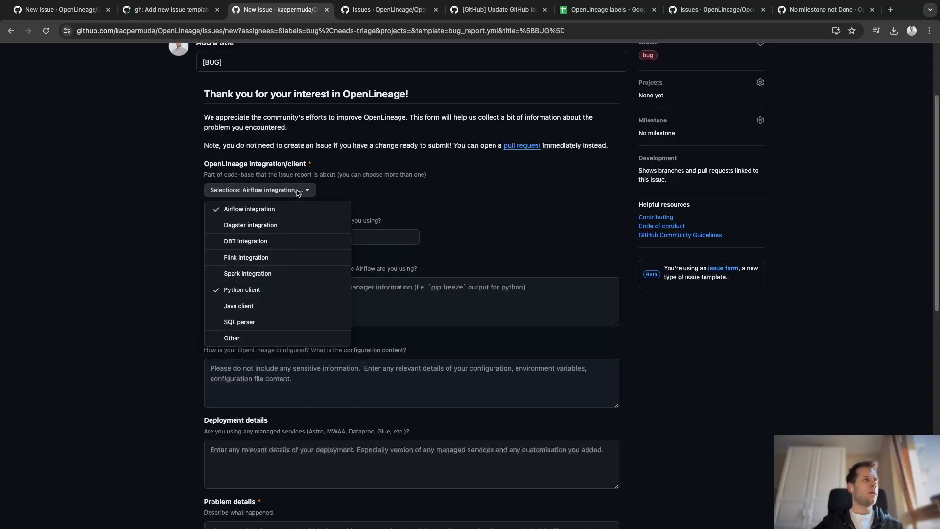
{"action": "left_click", "coordinate": [334, 192]}
- Examine the OpenLineage version, technology and packages, environment configuration and deployment details fields of the bug report form
{"action": "left_click", "coordinate": [230, 235]}
{"action": "left_click_drag", "start_coordinate": [204, 210], "coordinate": [299, 228]}
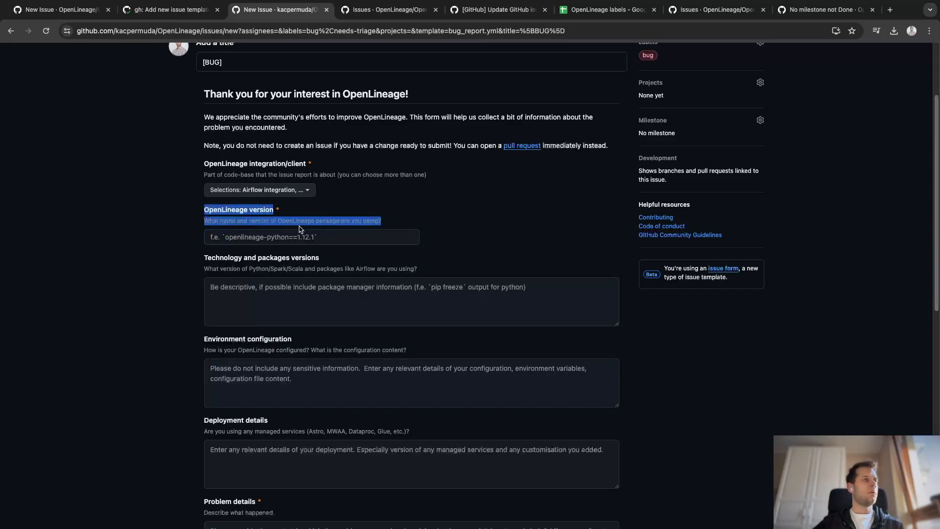
{"action": "scroll", "coordinate": [330, 237], "scroll_direction": "down", "scroll_amount": 1}
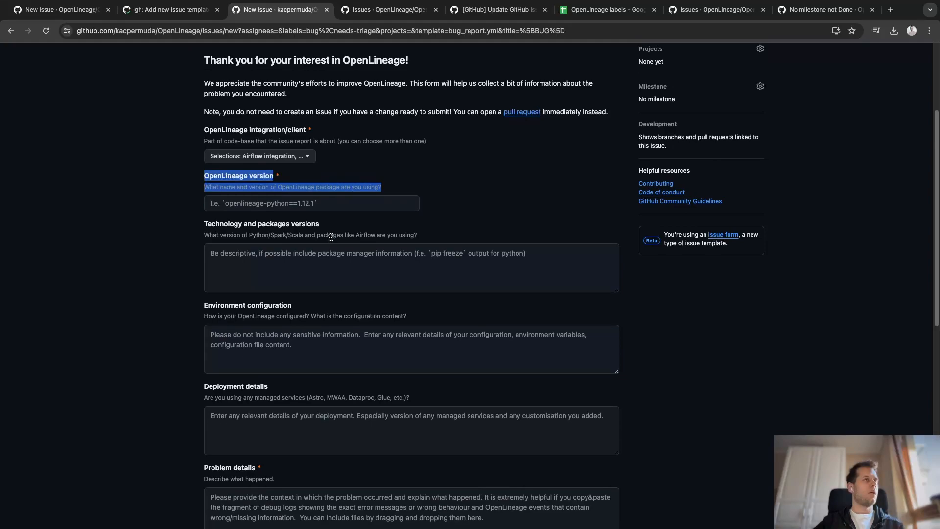
{"action": "left_click", "coordinate": [231, 264]}
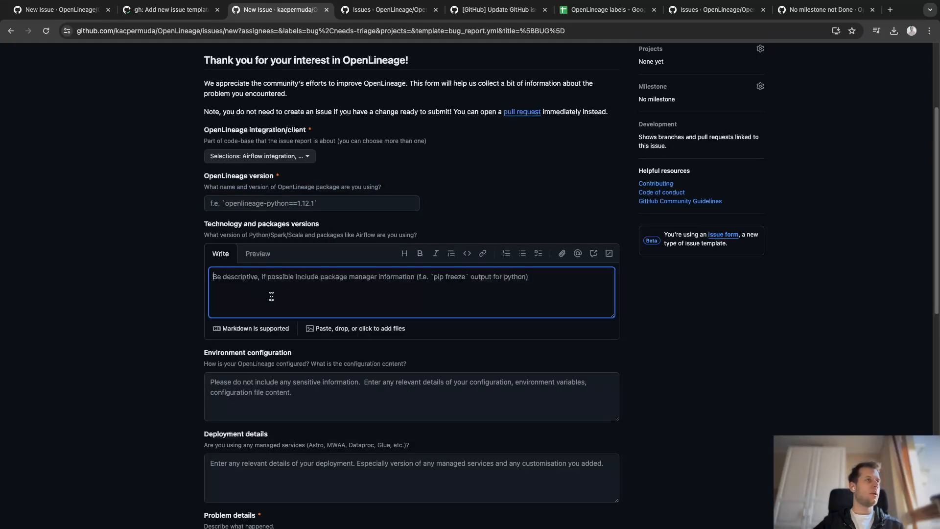
{"action": "scroll", "coordinate": [164, 319], "scroll_direction": "down", "scroll_amount": 3}
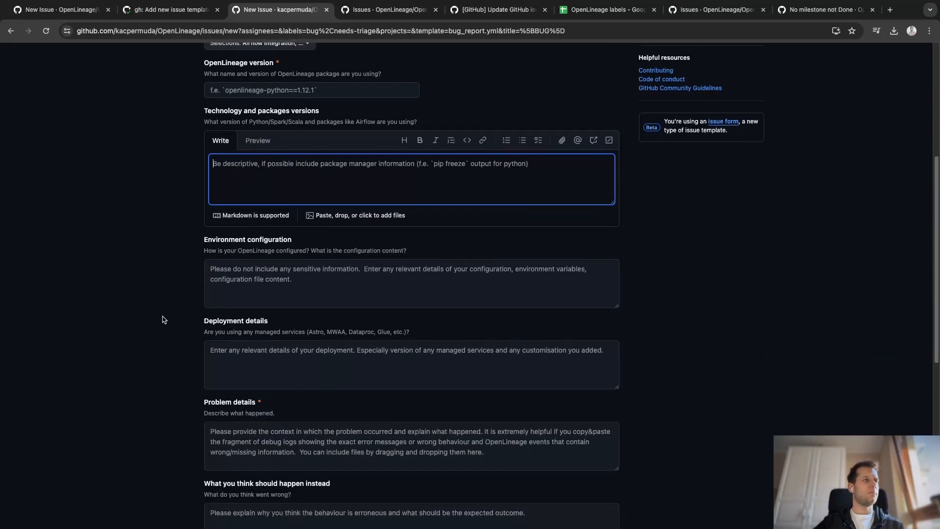
{"action": "left_click", "coordinate": [285, 281]}
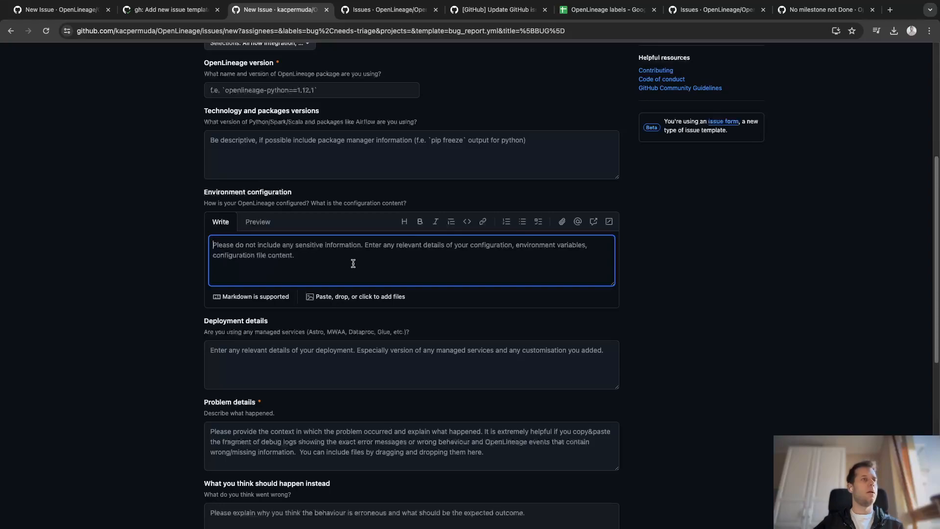
{"action": "scroll", "coordinate": [353, 263], "scroll_direction": "down", "scroll_amount": 3}
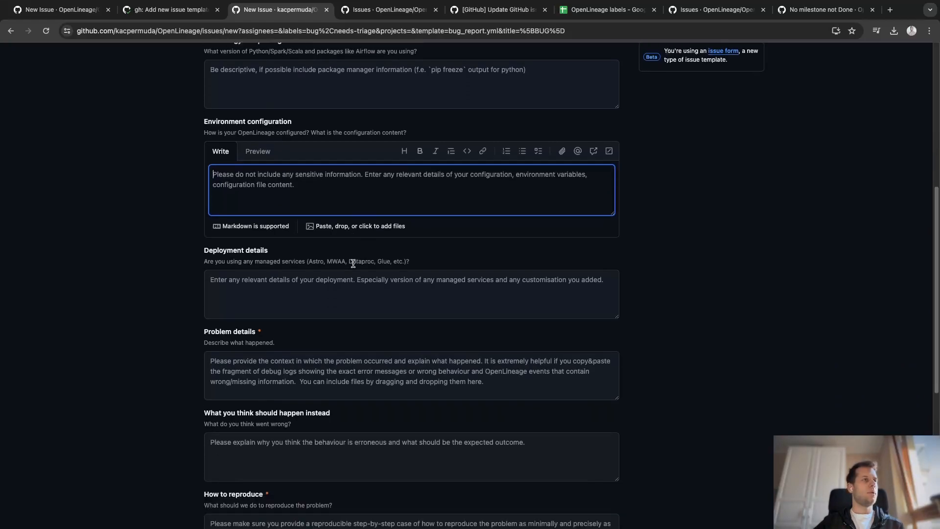
{"action": "left_click", "coordinate": [249, 231]}
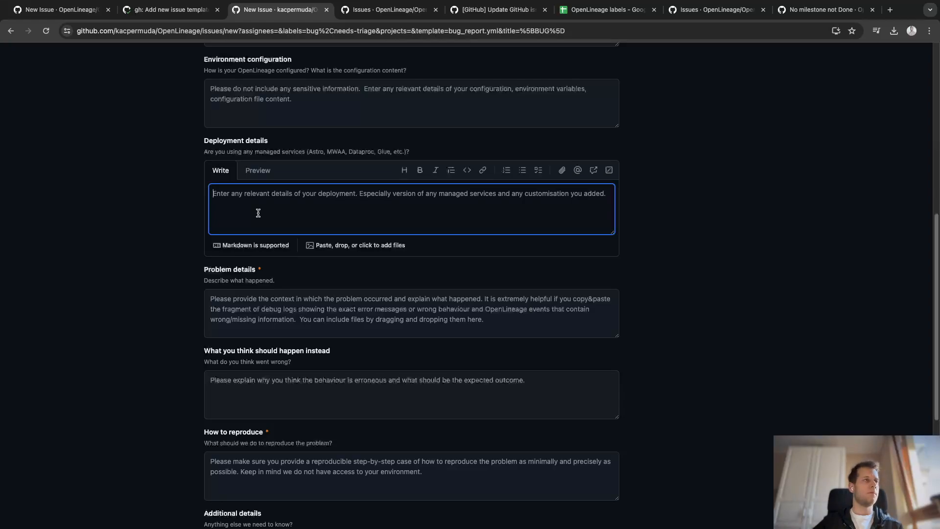
{"action": "scroll", "coordinate": [258, 213], "scroll_direction": "down", "scroll_amount": 2}
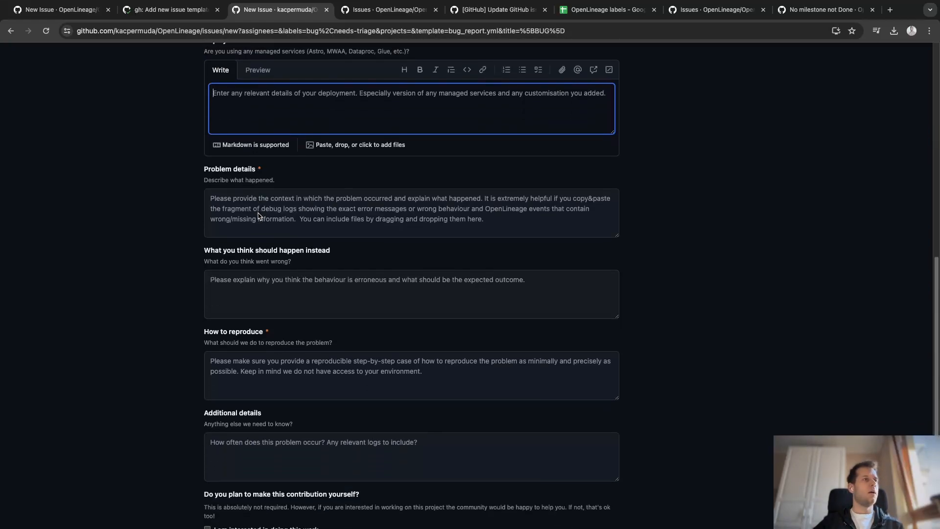
- Examine the bug report form's remaining fields from Problem details to the contribution question, and return to the template list
{"action": "left_click", "coordinate": [232, 208]}
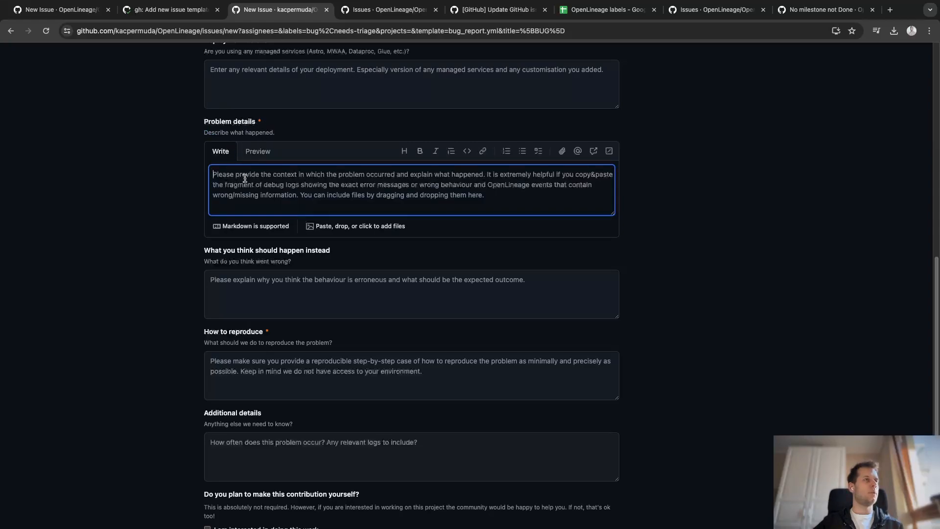
{"action": "scroll", "coordinate": [258, 189], "scroll_direction": "down", "scroll_amount": 2}
{"action": "left_click", "coordinate": [258, 225]}
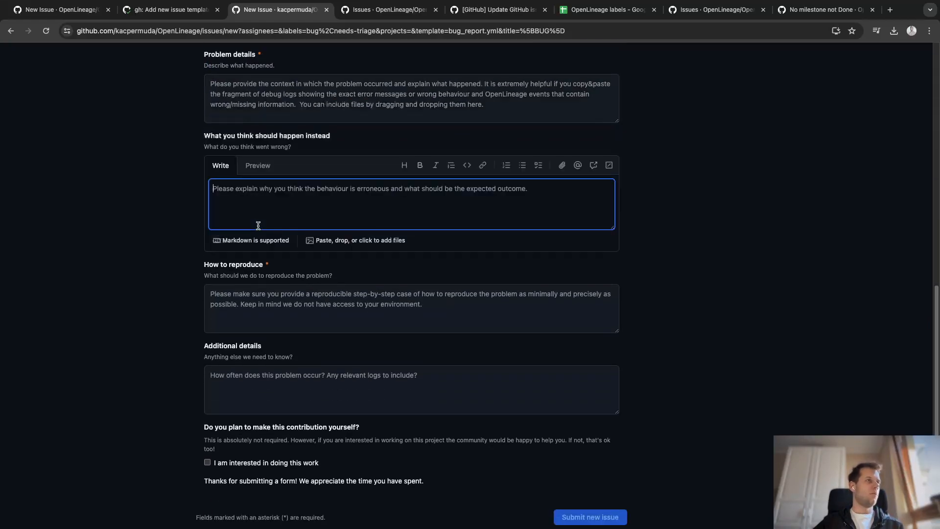
{"action": "left_click", "coordinate": [240, 296]}
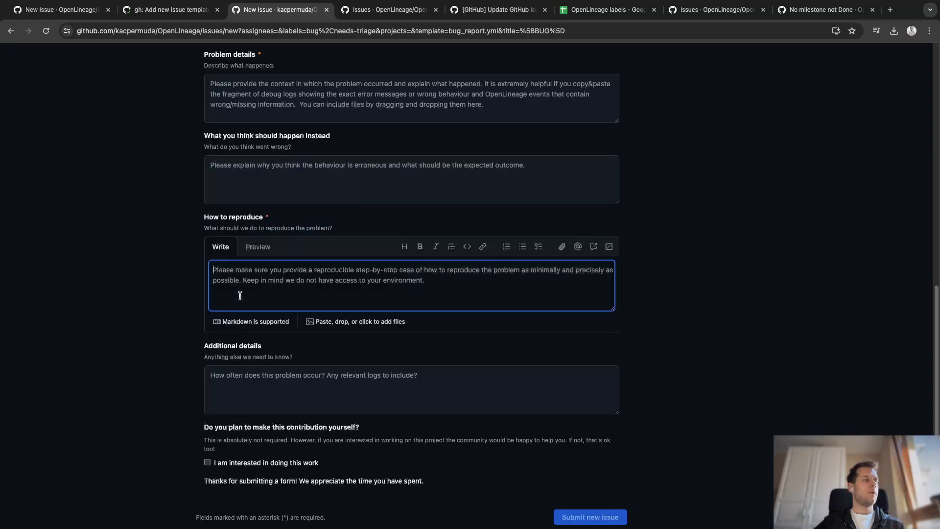
{"action": "left_click_drag", "start_coordinate": [283, 221], "coordinate": [203, 221]}
{"action": "left_click", "coordinate": [282, 223]}
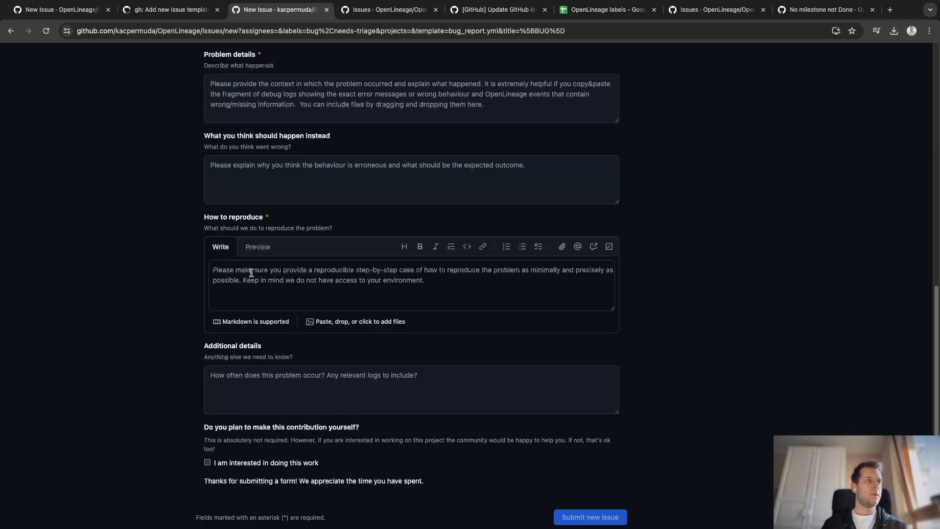
{"action": "scroll", "coordinate": [251, 273], "scroll_direction": "down", "scroll_amount": 2}
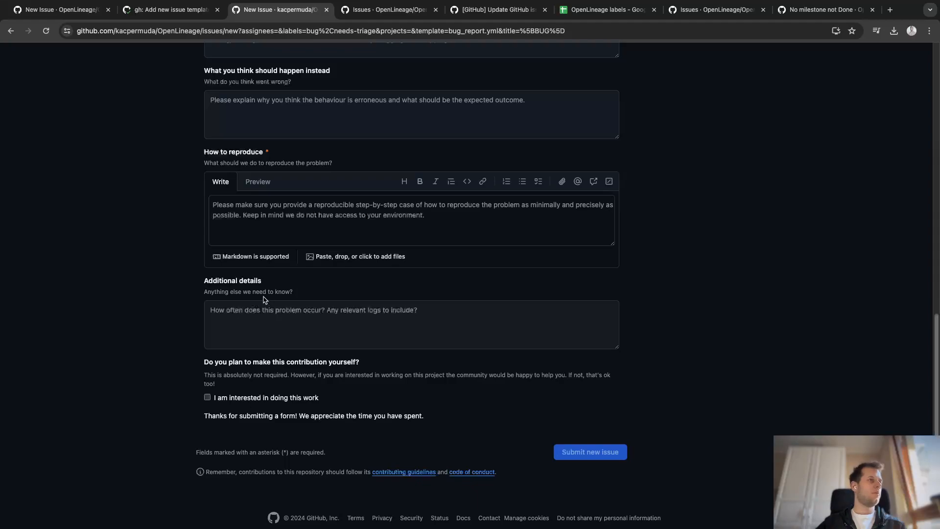
{"action": "scroll", "coordinate": [247, 411], "scroll_direction": "up", "scroll_amount": 12}
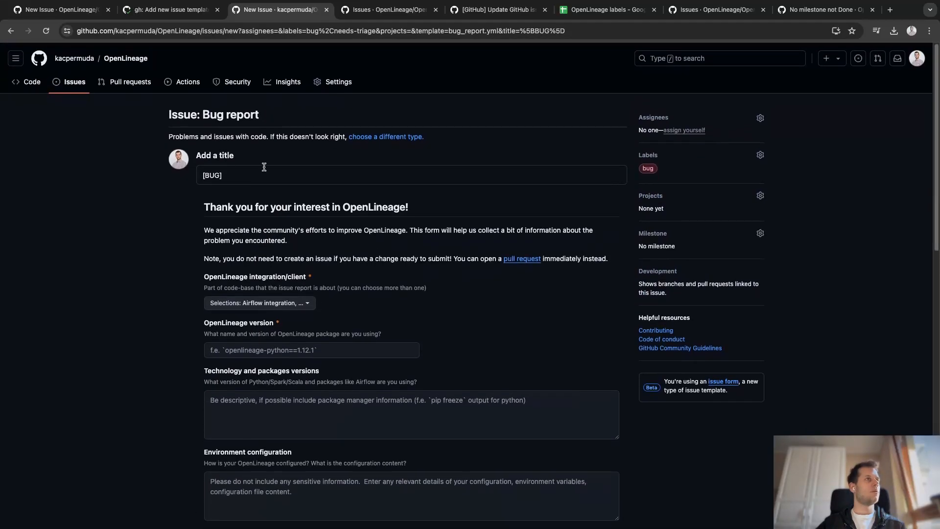
{"action": "left_click", "coordinate": [13, 34]}
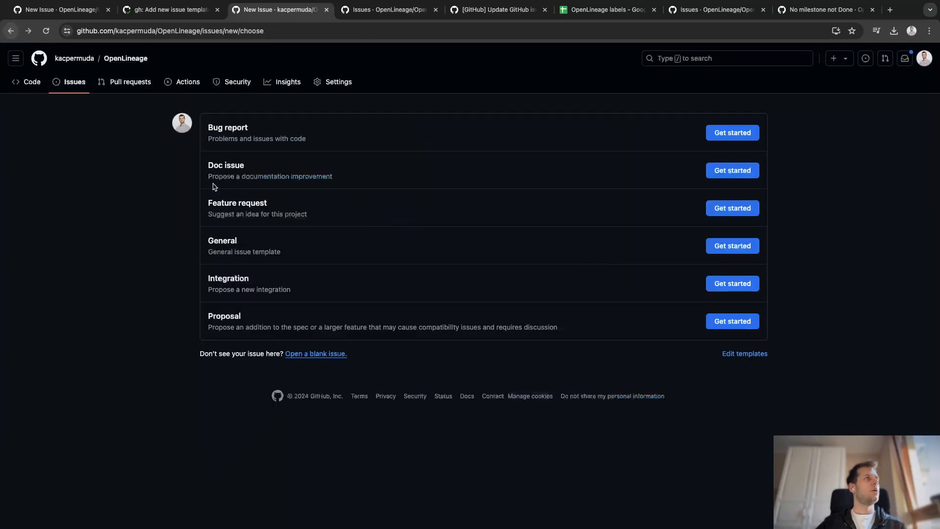
- Open the Doc issue template, examine its prefilled title and its description as source and preview, and return to the template list
{"action": "left_click", "coordinate": [725, 177]}
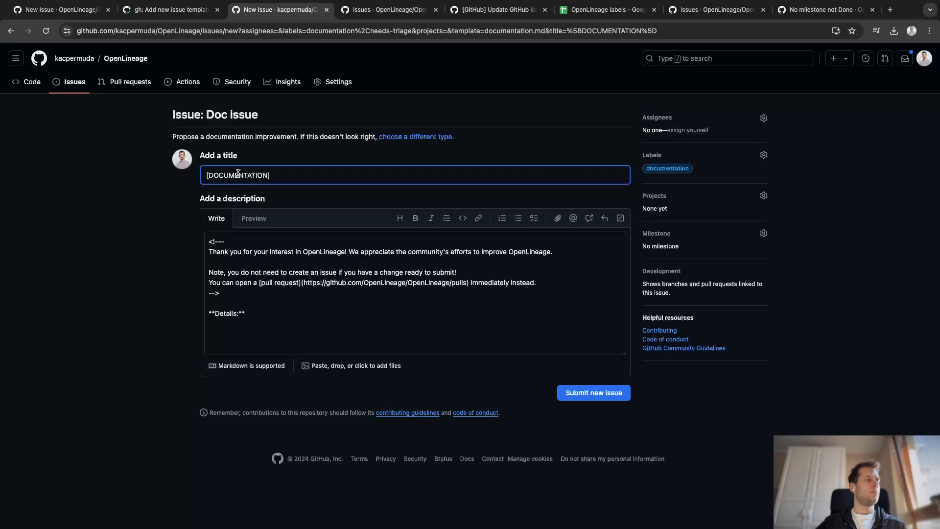
{"action": "left_click_drag", "start_coordinate": [275, 175], "coordinate": [198, 179]}
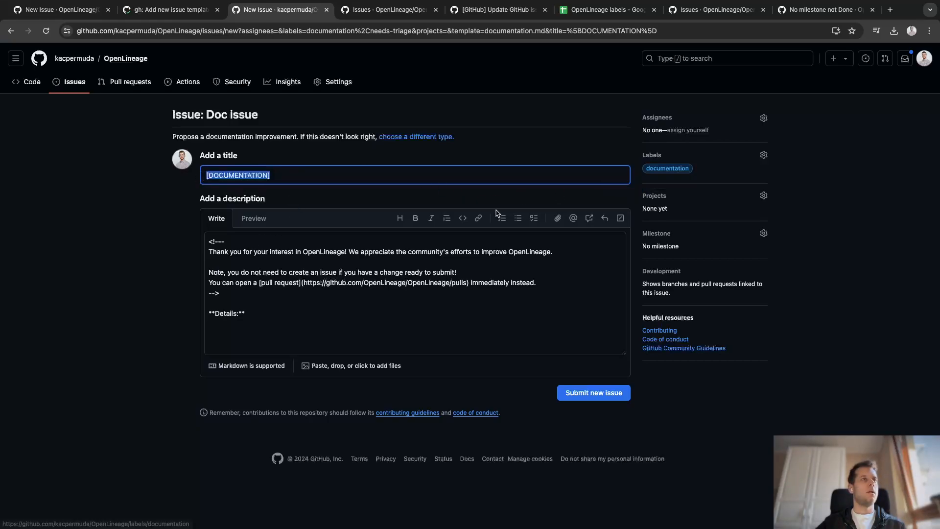
{"action": "left_click_drag", "start_coordinate": [213, 252], "coordinate": [423, 291]}
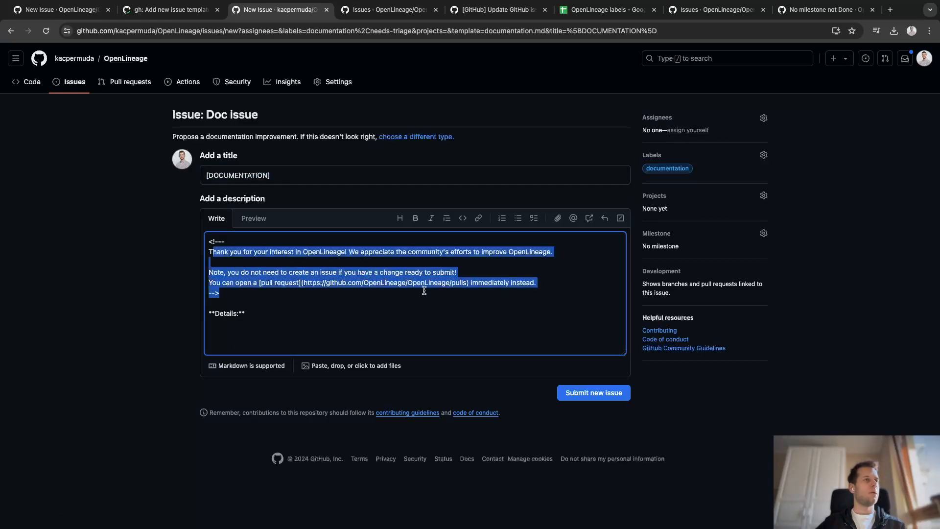
{"action": "left_click", "coordinate": [255, 219]}
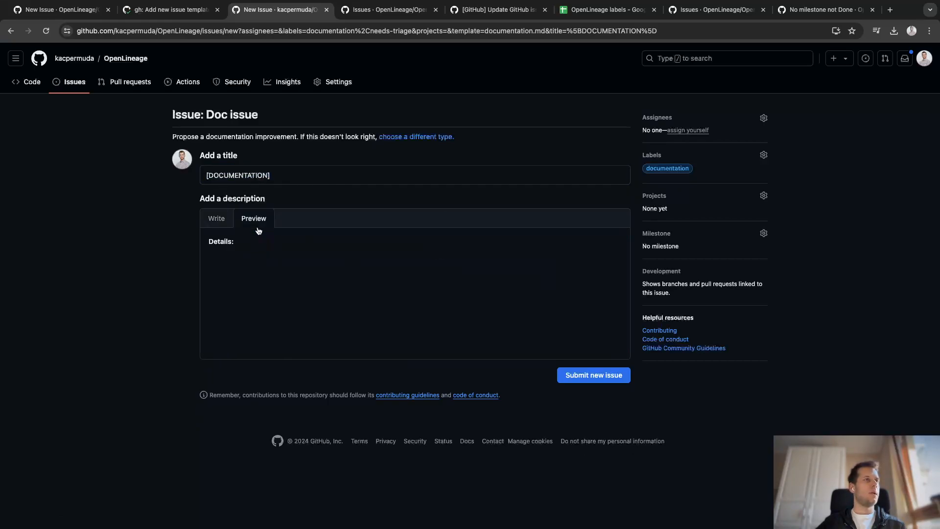
{"action": "left_click", "coordinate": [216, 219]}
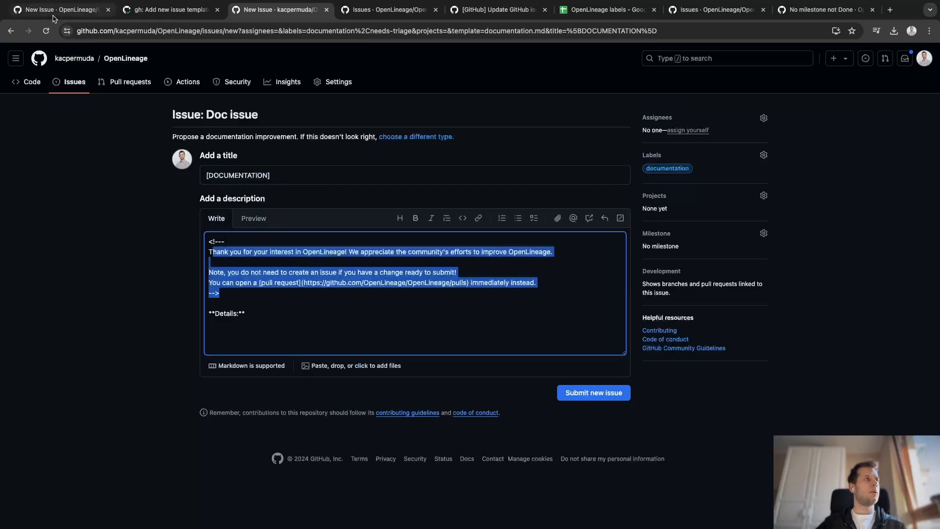
{"action": "left_click", "coordinate": [11, 31]}
- Open the General issue template, examine its introductory comment, and return to the template list
{"action": "left_click", "coordinate": [733, 245]}
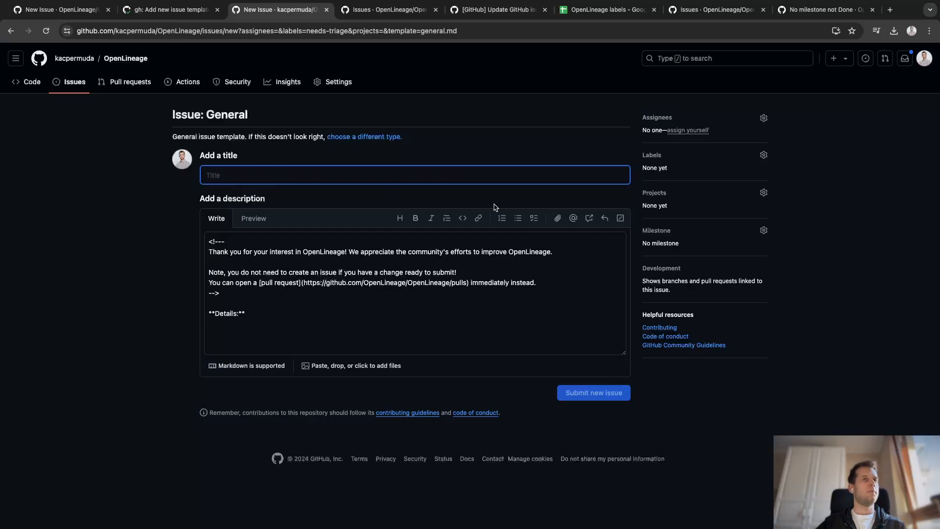
{"action": "left_click_drag", "start_coordinate": [208, 251], "coordinate": [478, 283]}
{"action": "left_click", "coordinate": [11, 31]}
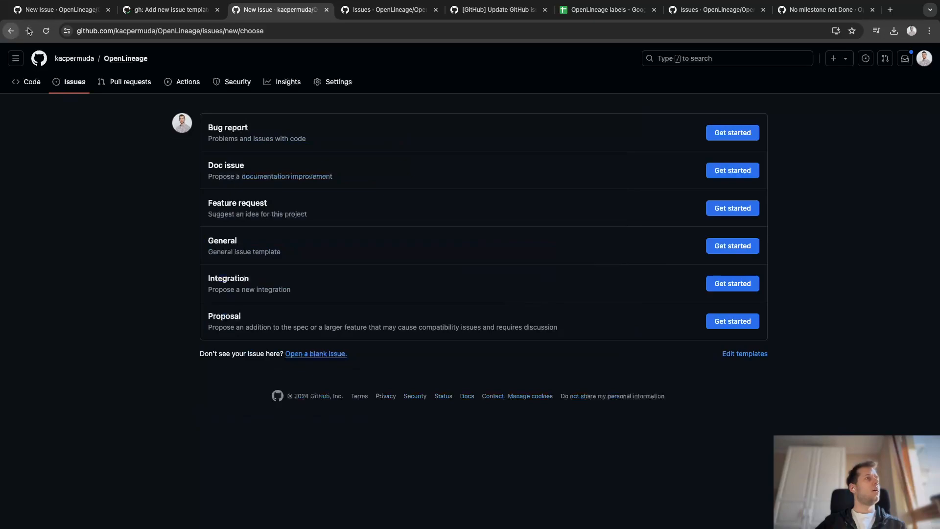
- Open the Feature request template and examine its overall layout and prefilled title
{"action": "left_click", "coordinate": [733, 208]}
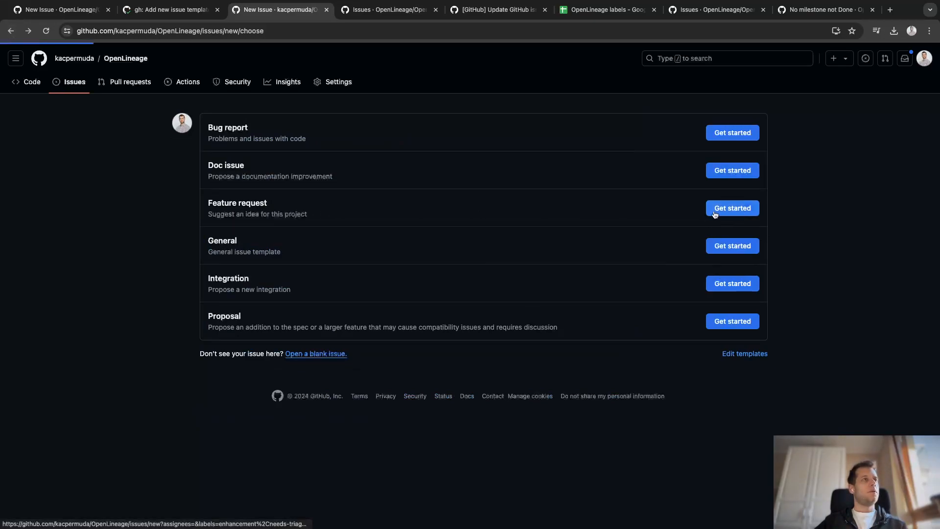
{"action": "scroll", "coordinate": [410, 231], "scroll_direction": "down", "scroll_amount": 3}
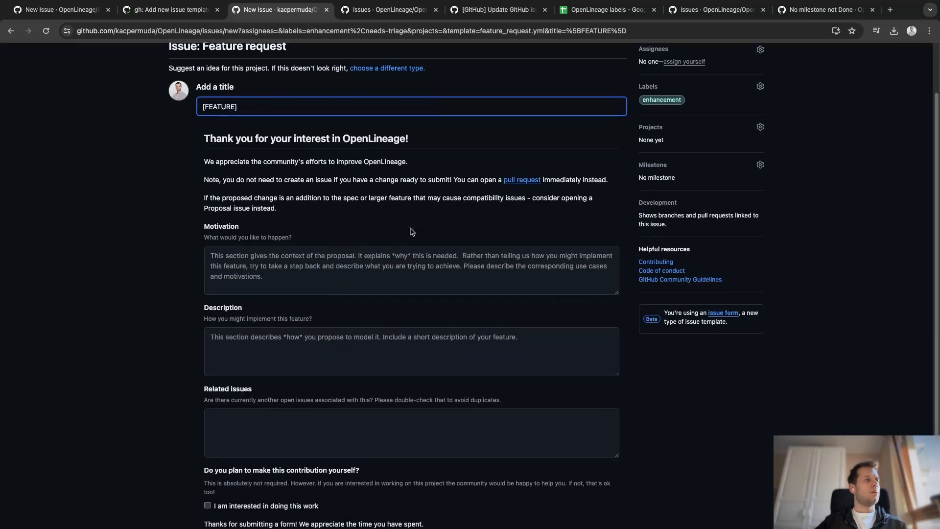
{"action": "scroll", "coordinate": [411, 232], "scroll_direction": "down", "scroll_amount": 1}
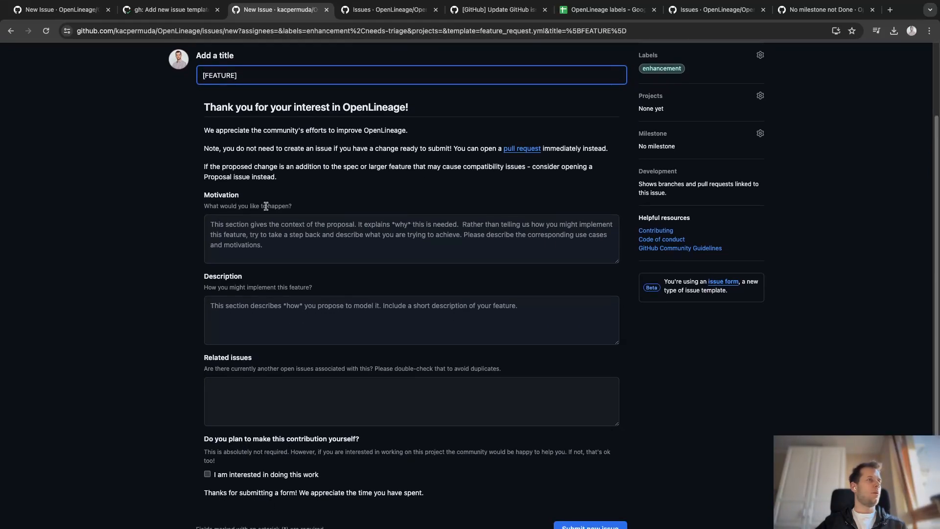
{"action": "scroll", "coordinate": [266, 206], "scroll_direction": "up", "scroll_amount": 1}
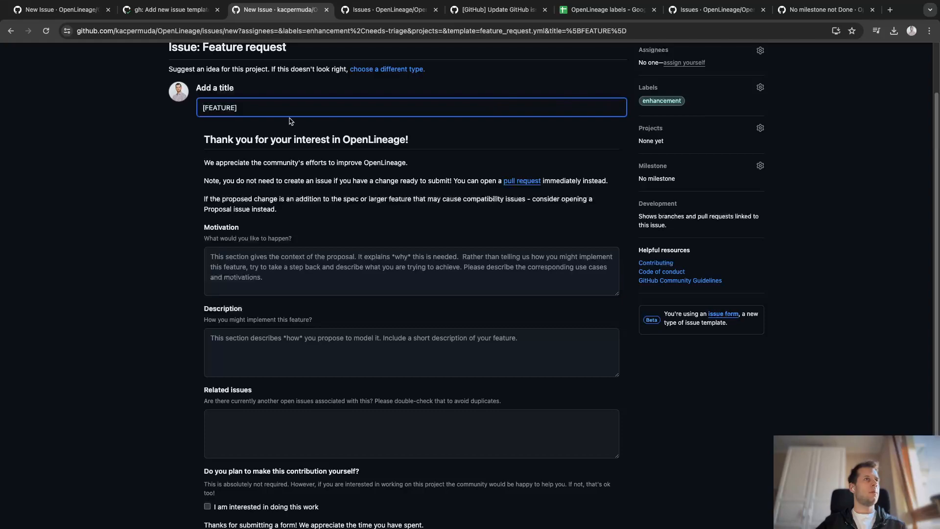
{"action": "left_click_drag", "start_coordinate": [245, 110], "coordinate": [201, 110]}
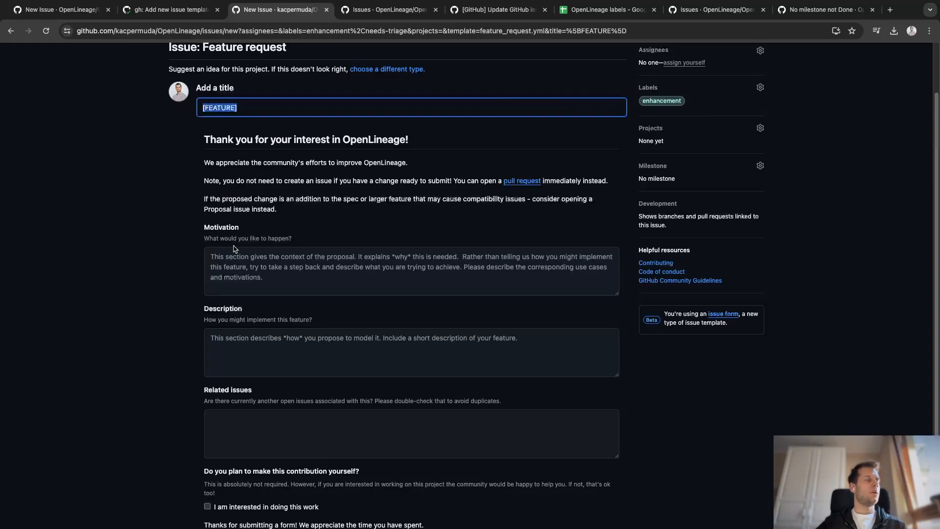
- Examine the feature request form's Motivation, Description and Related issues fields, and the Integration and Proposal entries in the template list
{"action": "left_click", "coordinate": [231, 262]}
{"action": "scroll", "coordinate": [191, 236], "scroll_direction": "down", "scroll_amount": 2}
{"action": "left_click", "coordinate": [228, 334]}
{"action": "scroll", "coordinate": [228, 334], "scroll_direction": "down", "scroll_amount": 1}
{"action": "left_click", "coordinate": [237, 365]}
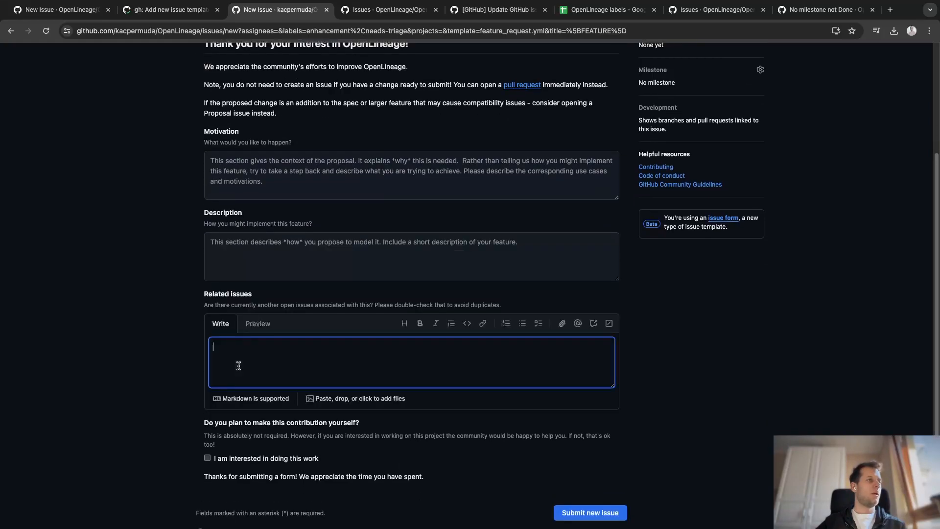
{"action": "left_click_drag", "start_coordinate": [206, 296], "coordinate": [258, 299]}
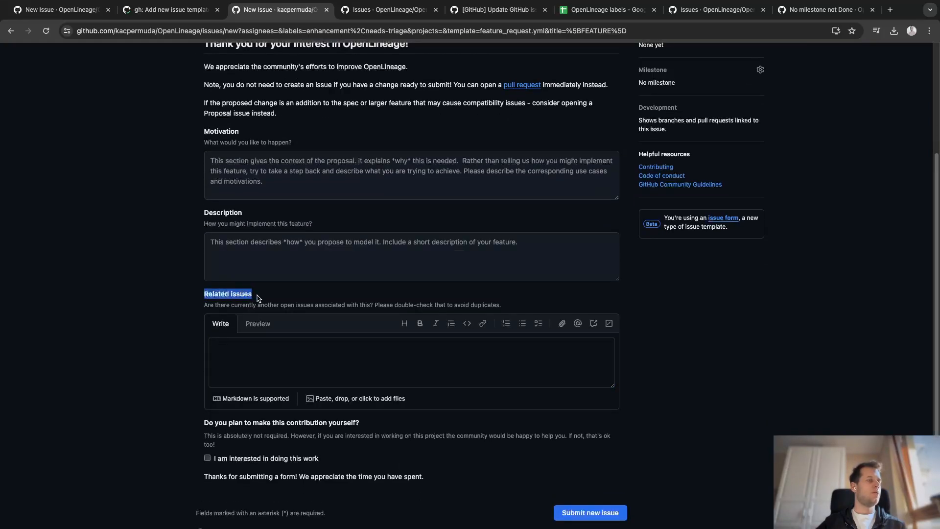
{"action": "left_click", "coordinate": [227, 367]}
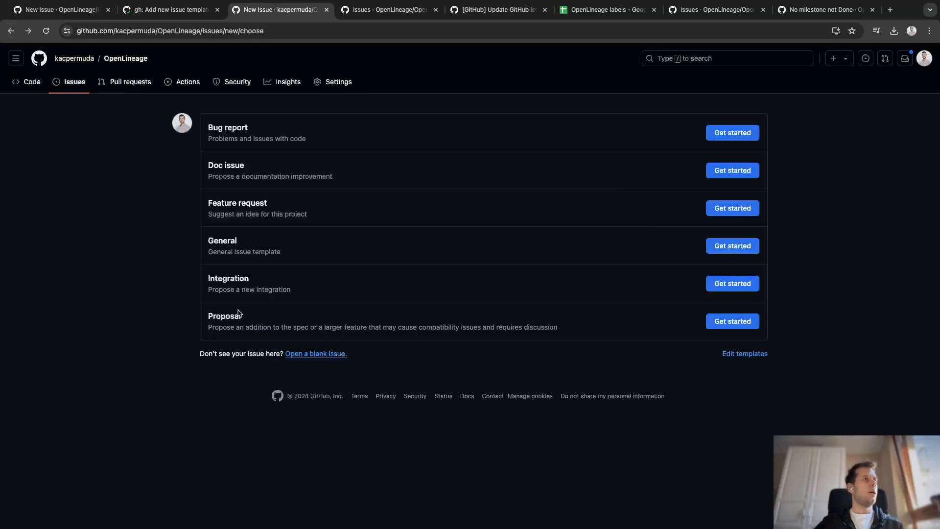
{"action": "left_click_drag", "start_coordinate": [211, 277], "coordinate": [273, 327]}
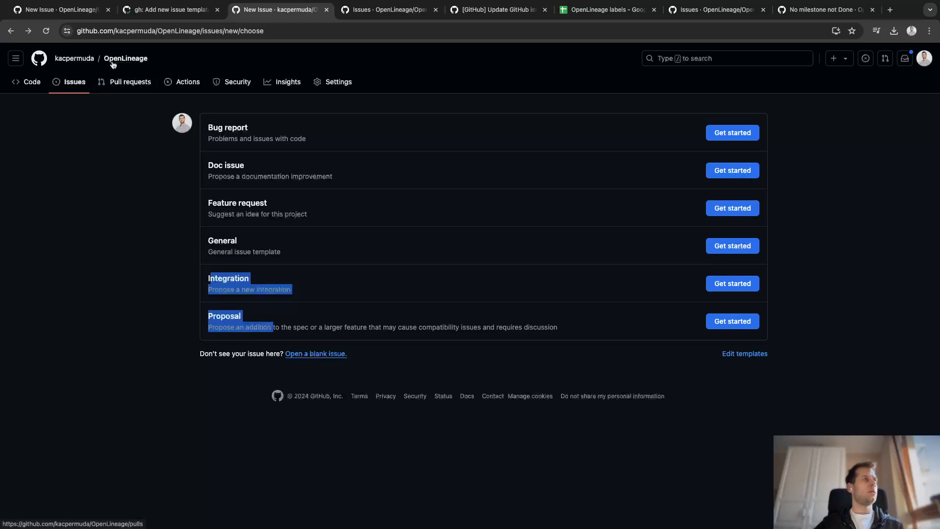
- Open the changed files of pull request #2664 and highlight the needs-triage label in bug_report.yml
{"action": "key", "text": "ctrl+1"}
{"action": "key", "text": "ctrl+2"}
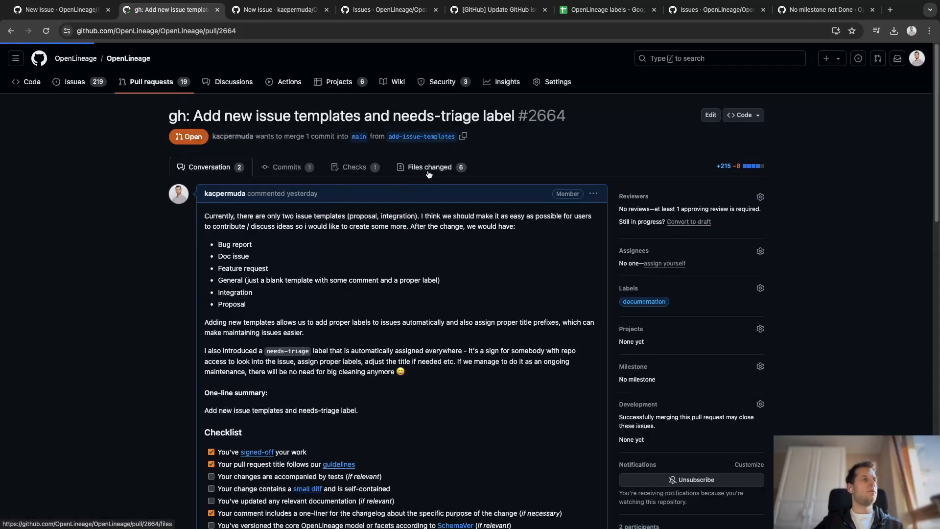
{"action": "left_click", "coordinate": [428, 171]}
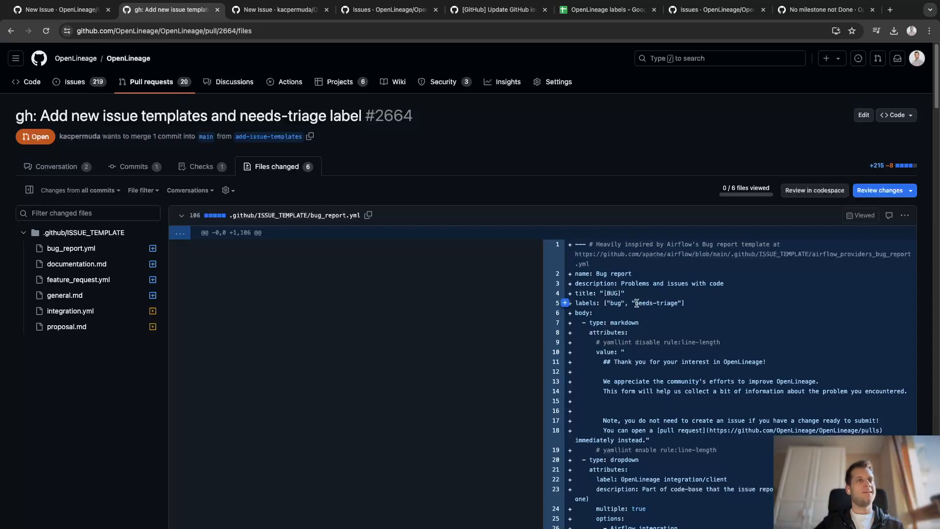
{"action": "left_click_drag", "start_coordinate": [635, 303], "coordinate": [678, 304]}
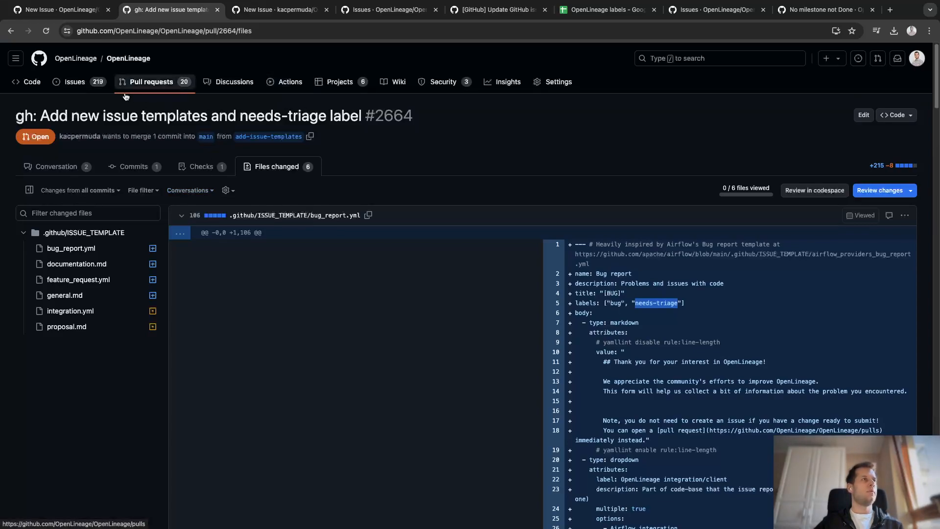
- Open the issue "[FEATURE] Add OPENLINEAGE_TRANSPORT variable to python client" from the OpenLineage repository's issue list
{"action": "left_click", "coordinate": [306, 11]}
{"action": "left_click", "coordinate": [382, 10]}
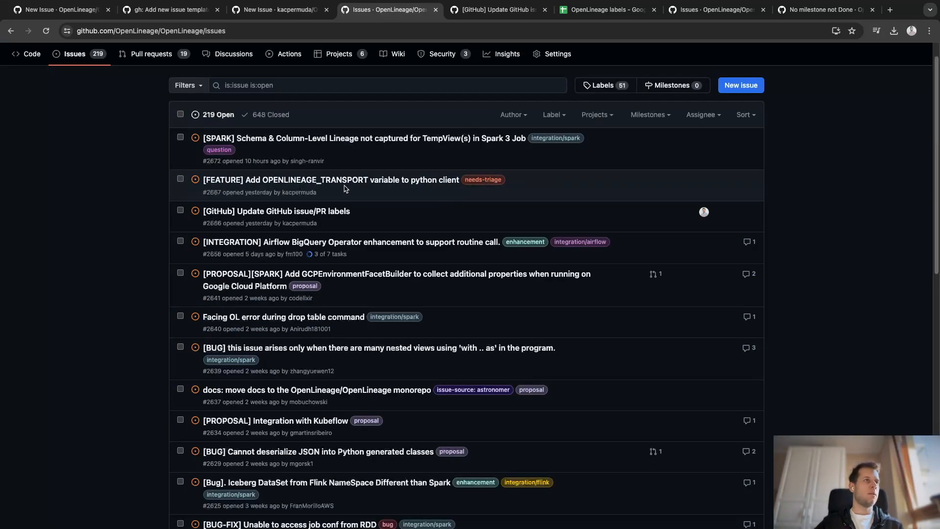
{"action": "mouse_move", "coordinate": [352, 183]}
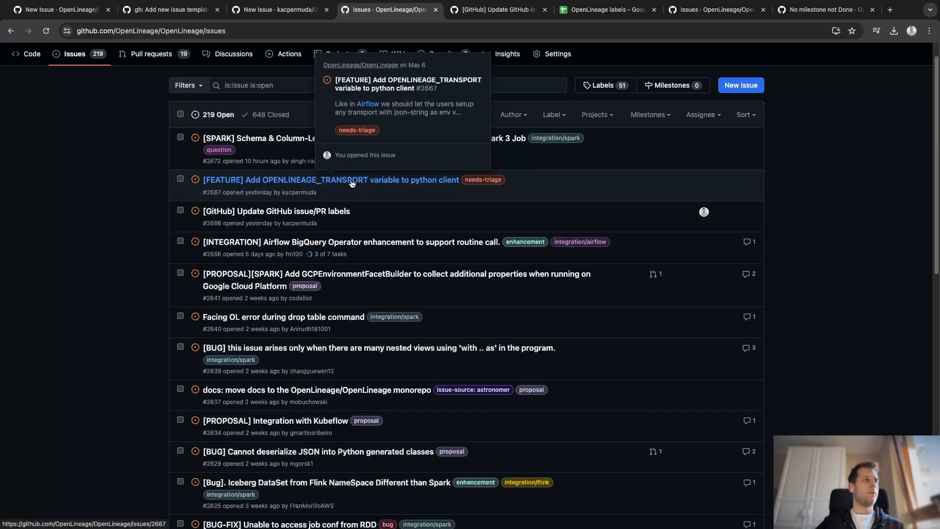
{"action": "left_click", "coordinate": [400, 184]}
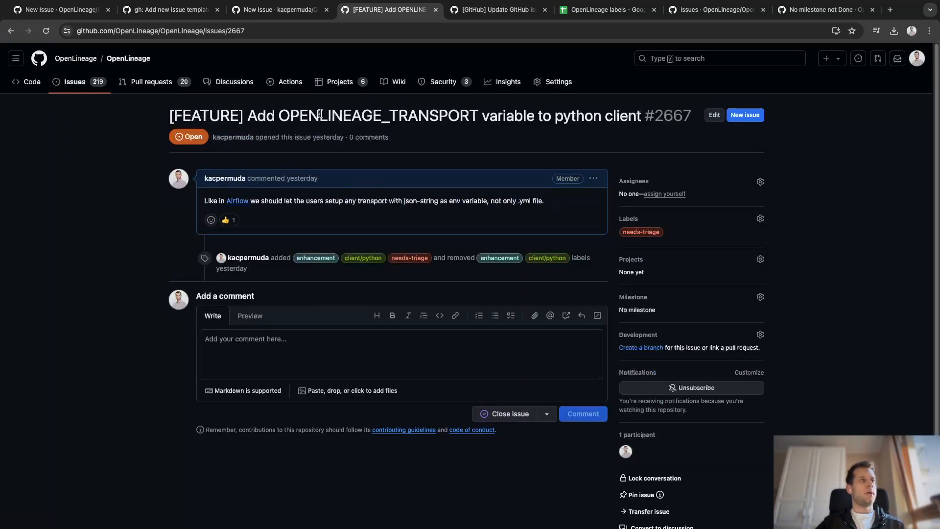
- Replace the issue's needs-triage label with the client/python and enhancement labels
{"action": "left_click", "coordinate": [760, 219]}
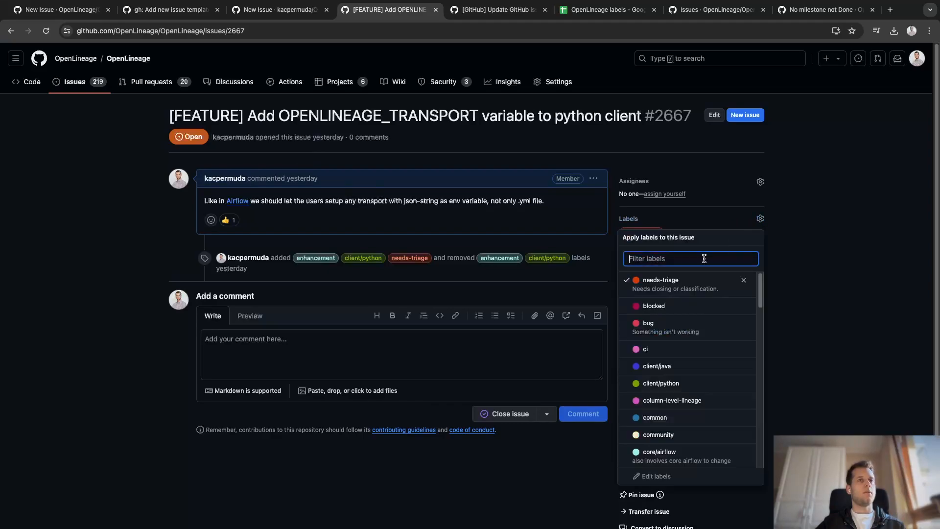
{"action": "left_click", "coordinate": [678, 284]}
{"action": "scroll", "coordinate": [678, 284], "scroll_direction": "down", "scroll_amount": 1}
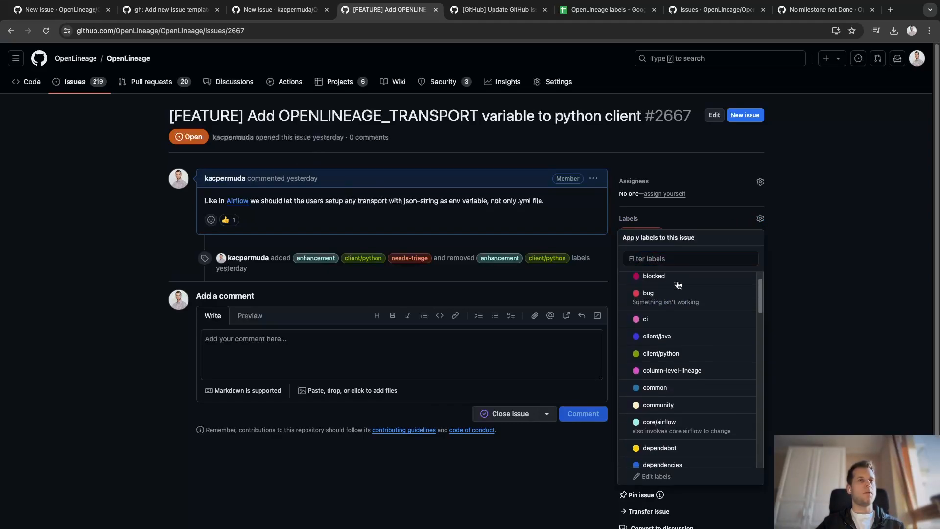
{"action": "left_click", "coordinate": [678, 334]}
{"action": "scroll", "coordinate": [678, 336], "scroll_direction": "down", "scroll_amount": 3}
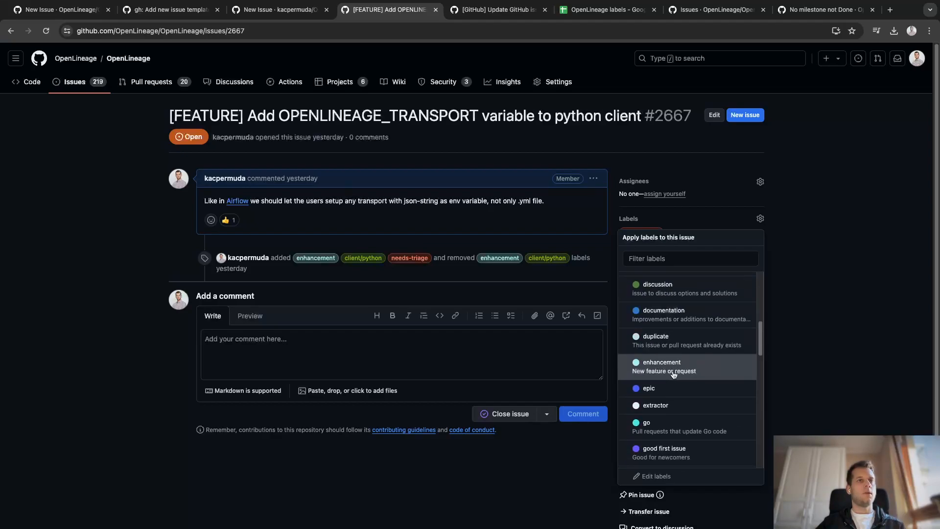
{"action": "left_click", "coordinate": [841, 262]}
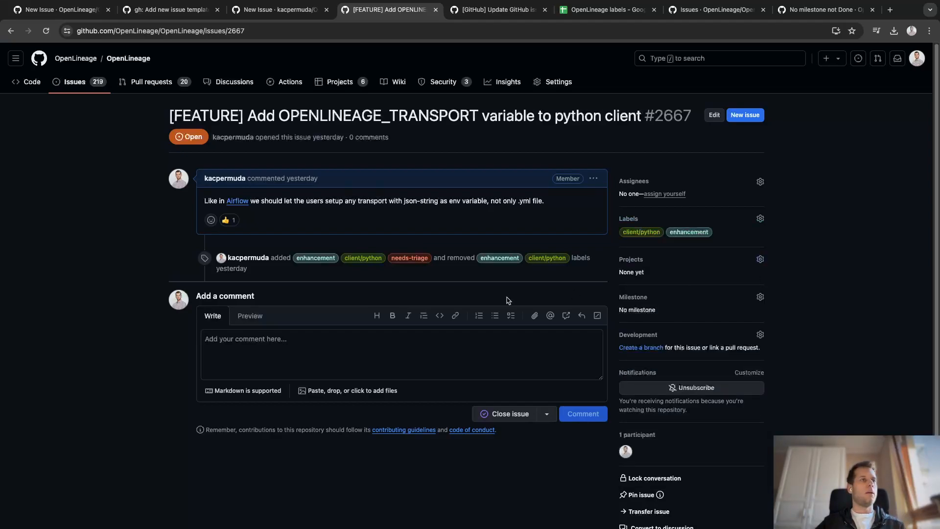
- Return to the repository's issue list and check the labels shown on the OPENLINEAGE_TRANSPORT issue
{"action": "left_click", "coordinate": [81, 88]}
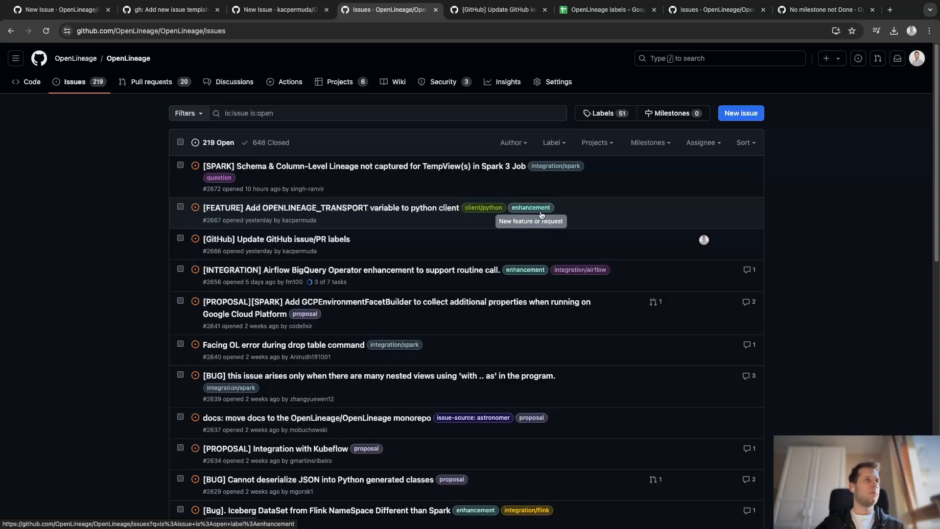
{"action": "mouse_move", "coordinate": [288, 209]}
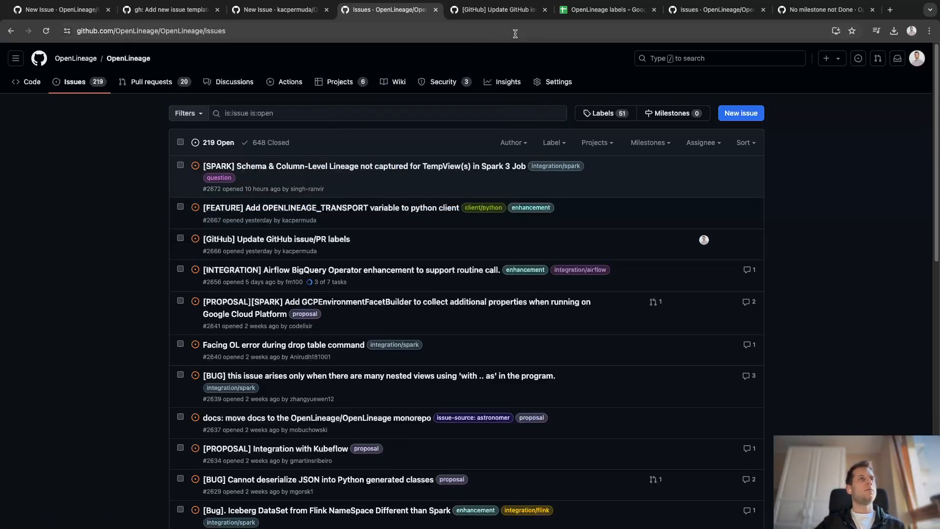
{"action": "left_click", "coordinate": [500, 11]}
{"action": "left_click", "coordinate": [416, 17]}
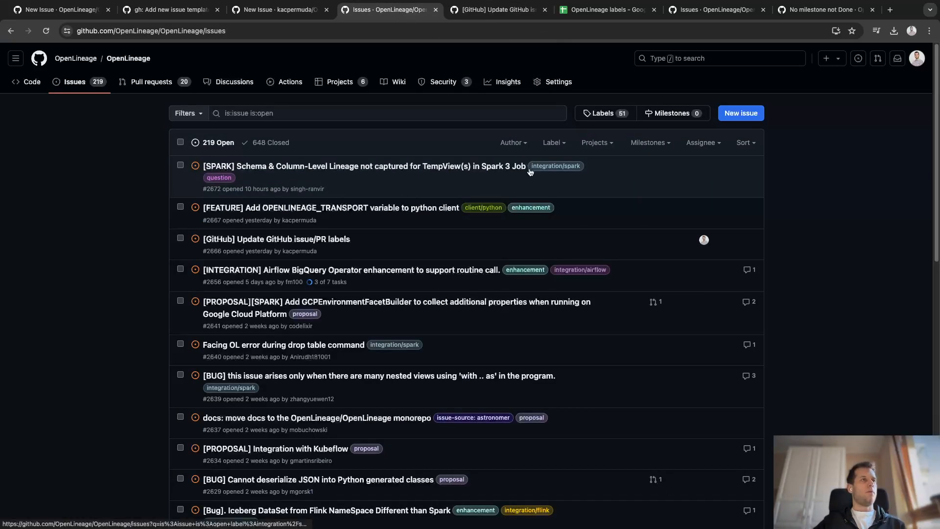
- Open the repository's label list and look through the existing labels and their descriptions
{"action": "left_click", "coordinate": [603, 115]}
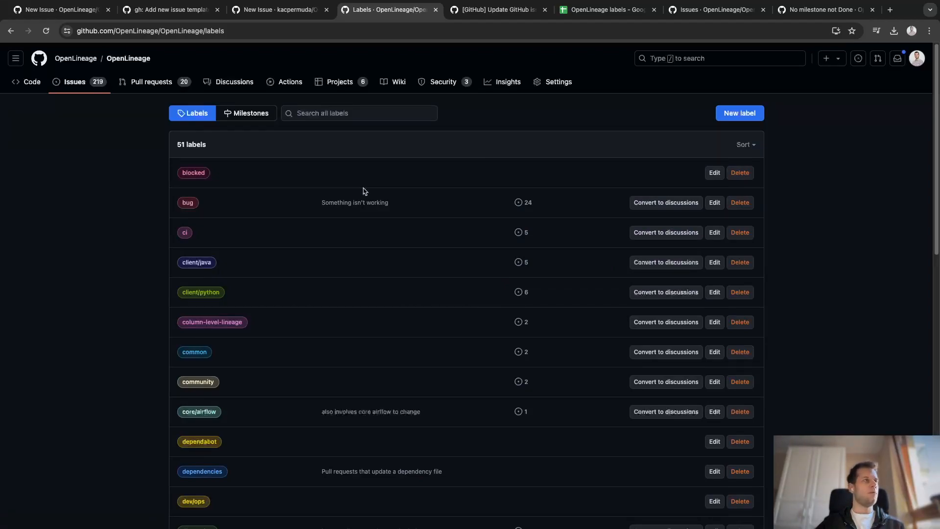
{"action": "scroll", "coordinate": [365, 191], "scroll_direction": "down", "scroll_amount": 5}
{"action": "scroll", "coordinate": [365, 191], "scroll_direction": "down", "scroll_amount": 1}
{"action": "scroll", "coordinate": [364, 189], "scroll_direction": "down", "scroll_amount": 6}
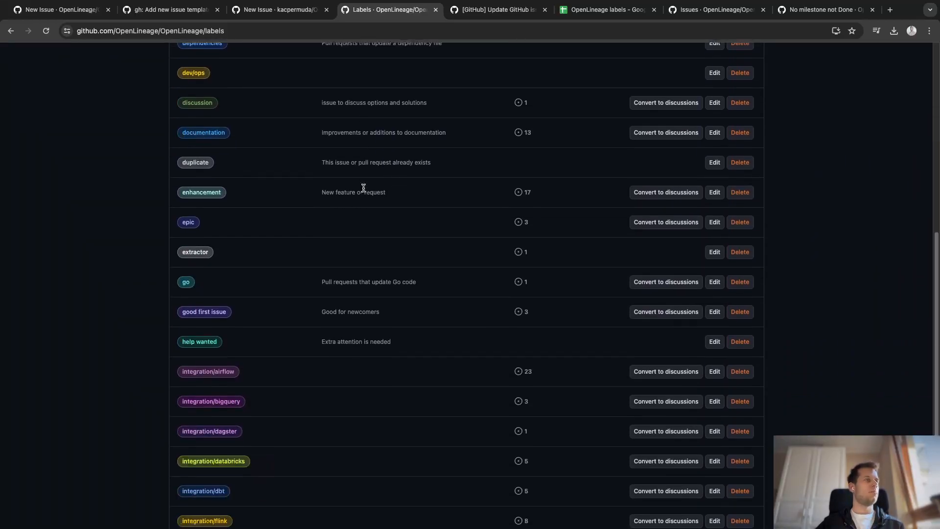
{"action": "scroll", "coordinate": [365, 191], "scroll_direction": "up", "scroll_amount": 12}
{"action": "scroll", "coordinate": [365, 191], "scroll_direction": "up", "scroll_amount": 1}
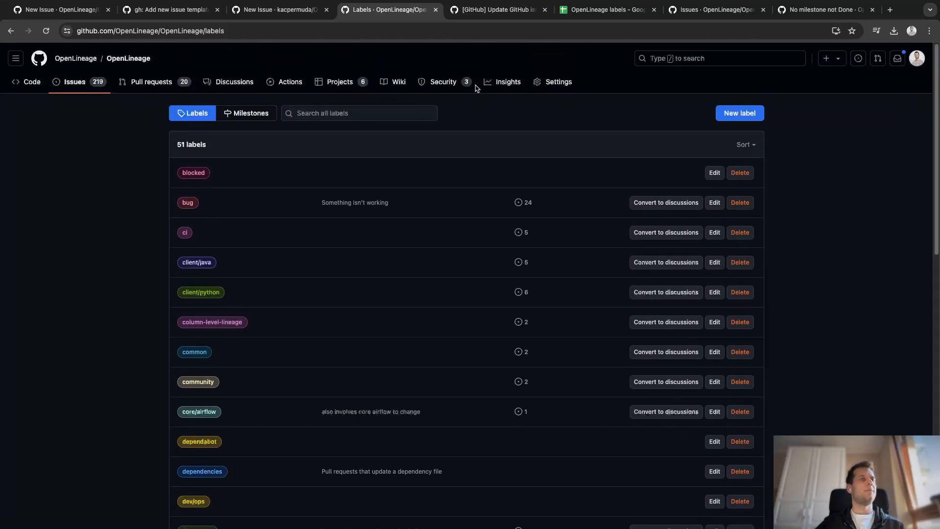
- View issue #2666 on updating GitHub issue/PR labels, and switch to the OpenLineage labels spreadsheet in Google Sheets
{"action": "left_click", "coordinate": [473, 13]}
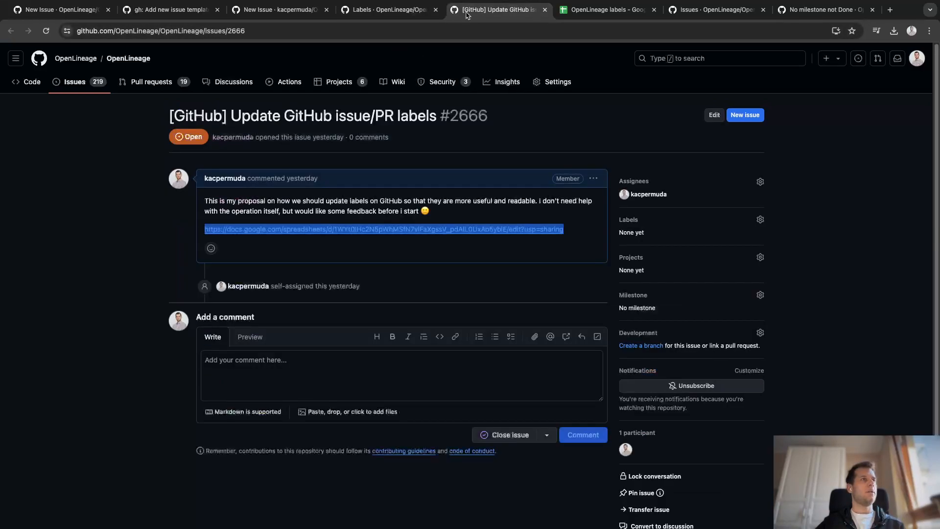
{"action": "left_click", "coordinate": [442, 211]}
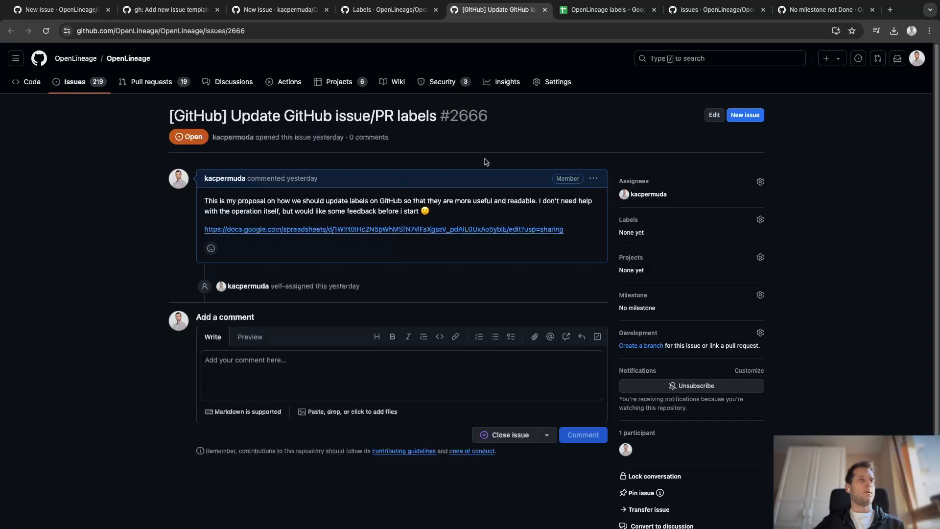
{"action": "left_click", "coordinate": [585, 10]}
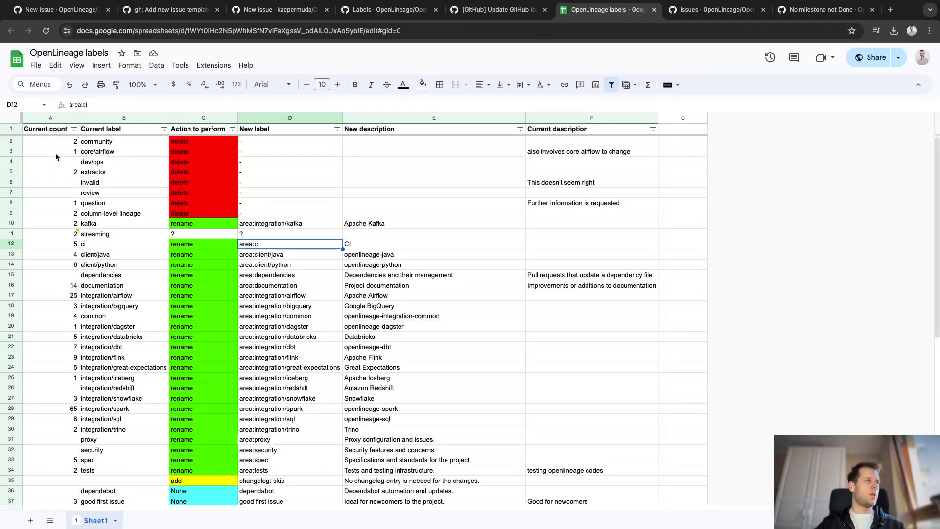
- Review the labels spreadsheet's delete, rename and add actions along with the proposed new label names and descriptions
{"action": "scroll", "coordinate": [54, 170], "scroll_direction": "down", "scroll_amount": 9}
{"action": "scroll", "coordinate": [55, 170], "scroll_direction": "up", "scroll_amount": 9}
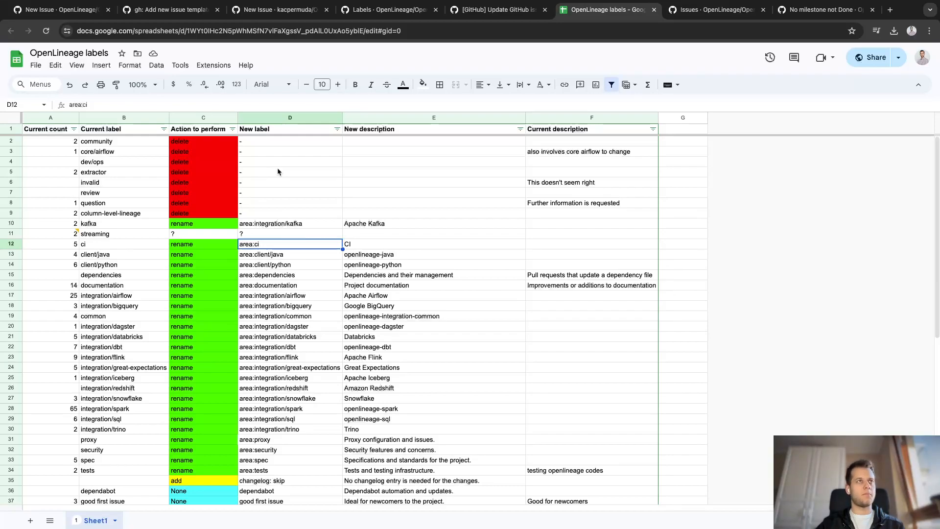
{"action": "scroll", "coordinate": [187, 196], "scroll_direction": "down", "scroll_amount": 1}
{"action": "scroll", "coordinate": [200, 198], "scroll_direction": "down", "scroll_amount": 7}
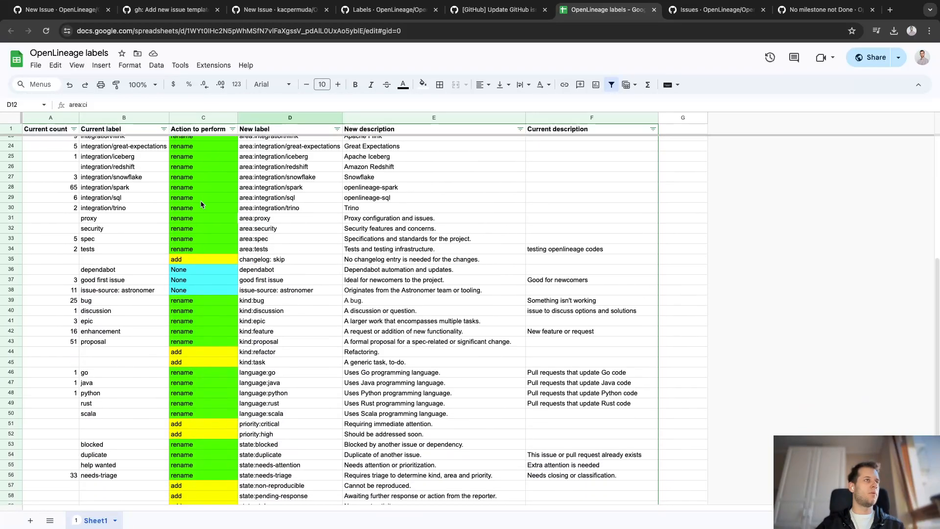
{"action": "scroll", "coordinate": [235, 275], "scroll_direction": "up", "scroll_amount": 4}
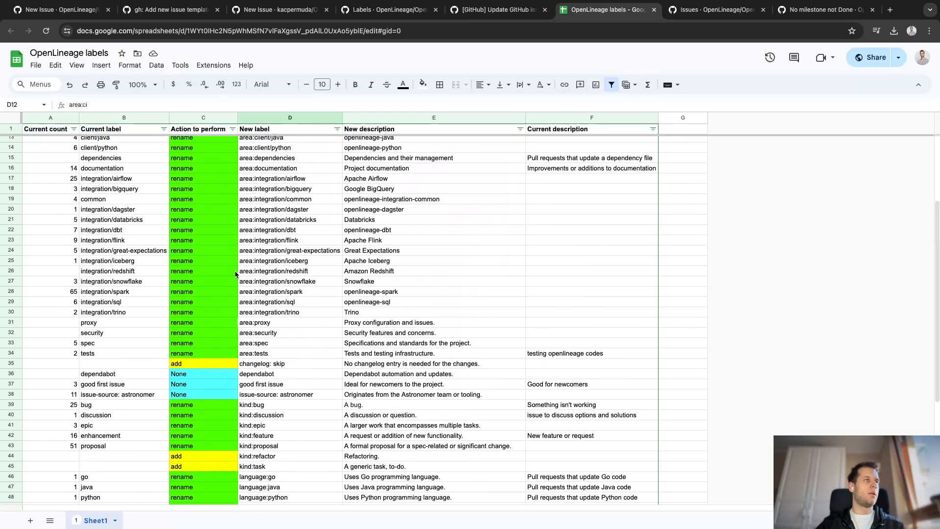
{"action": "scroll", "coordinate": [236, 274], "scroll_direction": "up", "scroll_amount": 1}
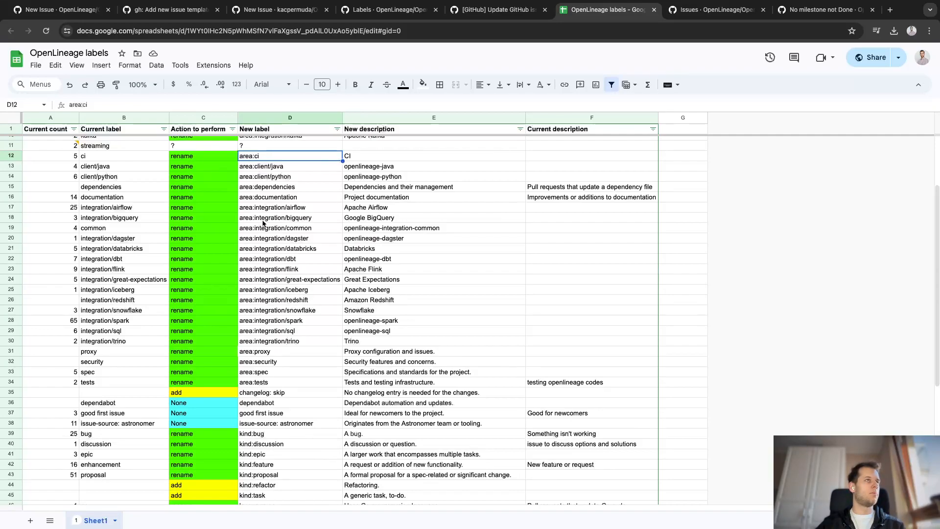
{"action": "scroll", "coordinate": [263, 224], "scroll_direction": "up", "scroll_amount": 3}
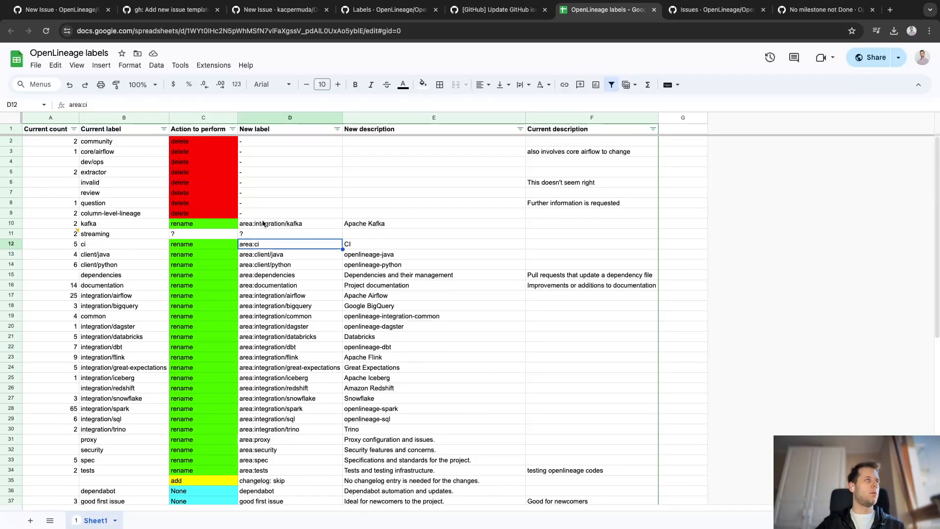
{"action": "scroll", "coordinate": [263, 223], "scroll_direction": "down", "scroll_amount": 2}
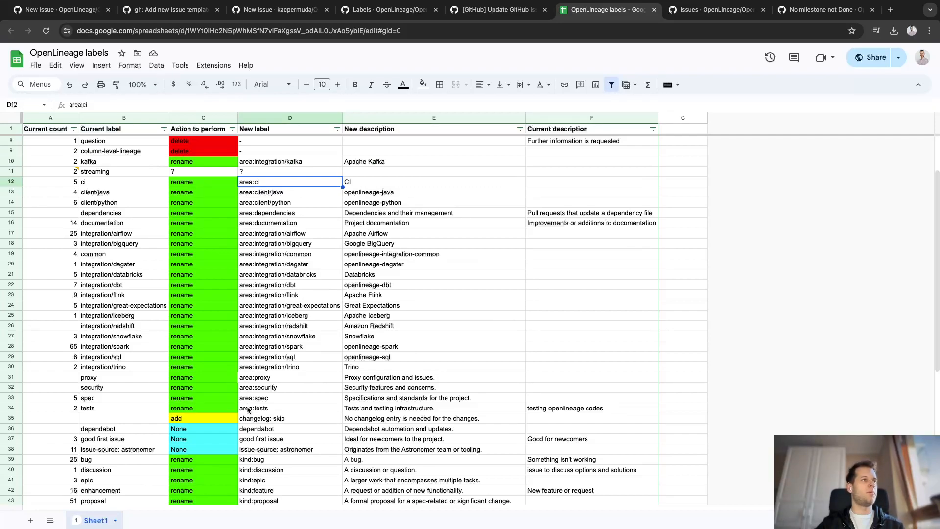
{"action": "scroll", "coordinate": [296, 264], "scroll_direction": "down", "scroll_amount": 5}
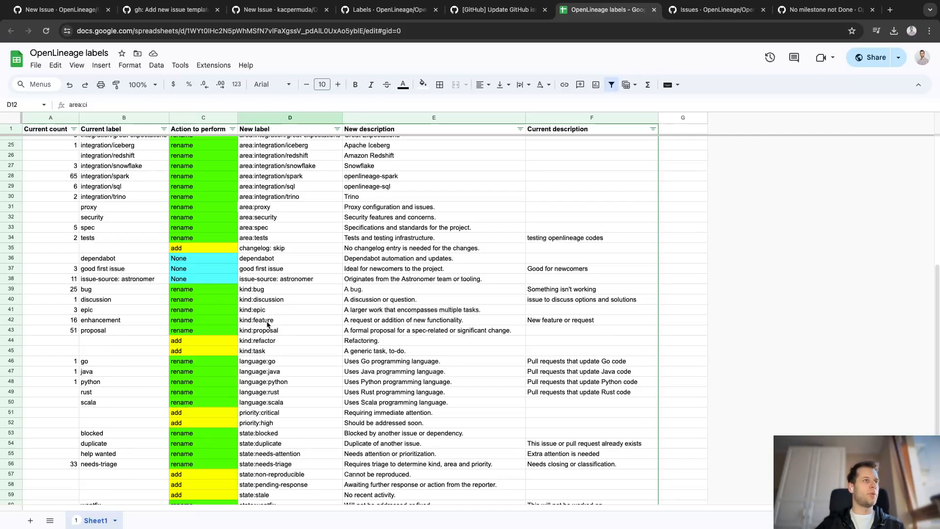
{"action": "scroll", "coordinate": [268, 325], "scroll_direction": "down", "scroll_amount": 2}
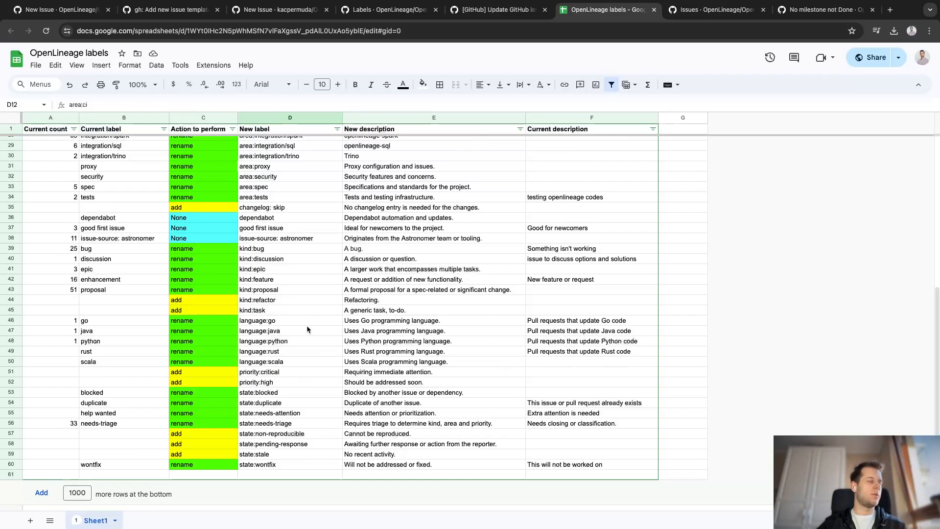
- Select the priority:critical and priority:high cells in the New label column to point out the proposed priority labels
{"action": "left_click", "coordinate": [254, 374]}
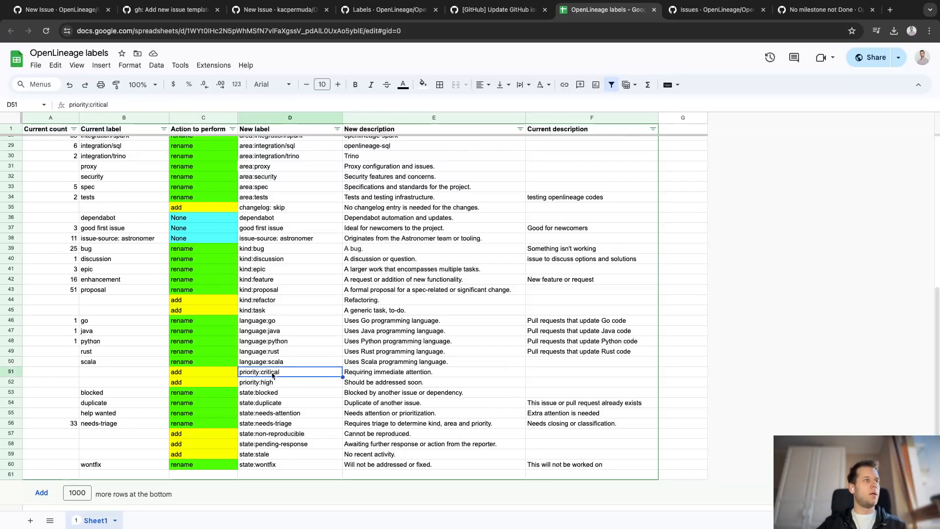
{"action": "left_click", "coordinate": [272, 382]}
{"action": "left_click", "coordinate": [289, 375]}
{"action": "left_click_drag", "start_coordinate": [289, 375], "coordinate": [283, 380]}
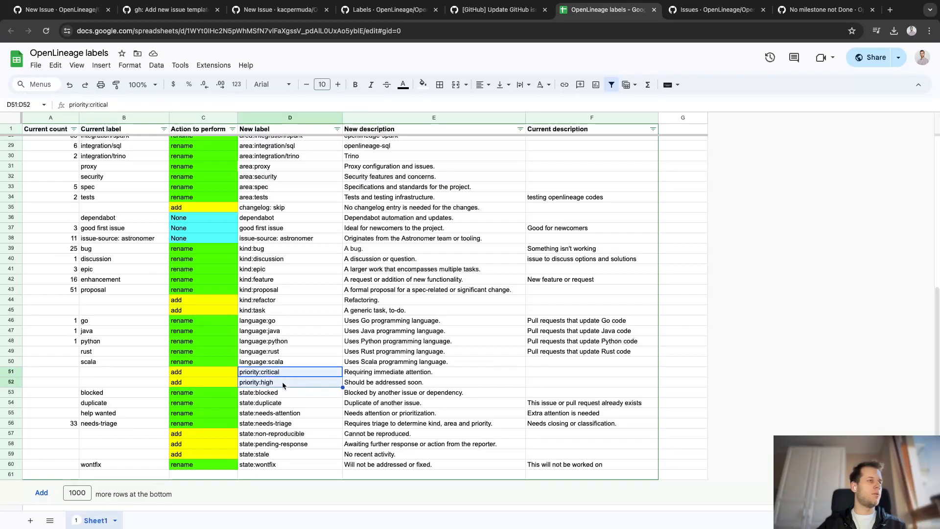
- Highlight the proposed labels from state:blocked to state:wontfix, single out state:needs-triage, and return to the beginning of the sheet
{"action": "left_click_drag", "start_coordinate": [282, 394], "coordinate": [263, 468]}
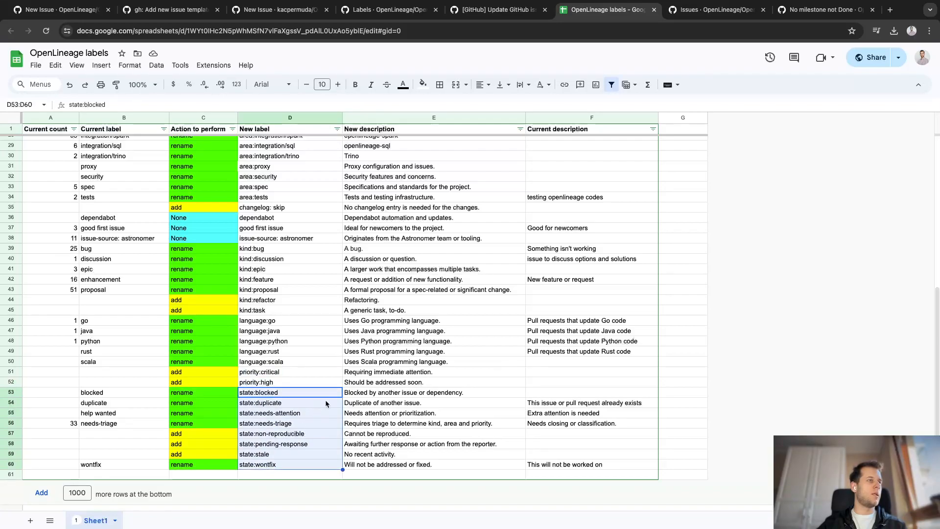
{"action": "left_click", "coordinate": [280, 424]}
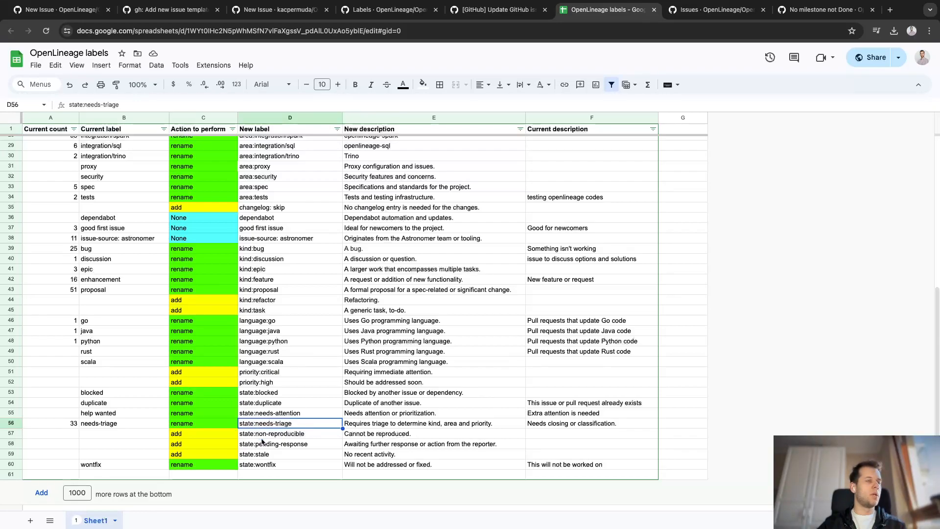
{"action": "key", "text": "ctrl+Down"}
{"action": "left_click", "coordinate": [261, 404]}
{"action": "left_click", "coordinate": [280, 394]}
{"action": "scroll", "coordinate": [281, 395], "scroll_direction": "up", "scroll_amount": 5}
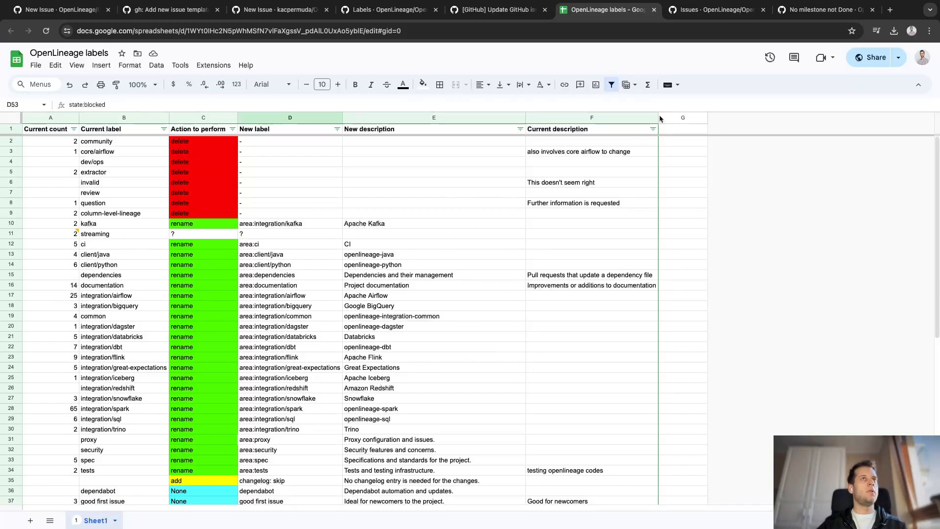
- Highlight the number of the GitHub label-update issue #2666, and look over the labels spreadsheet once more
{"action": "left_click", "coordinate": [493, 7]}
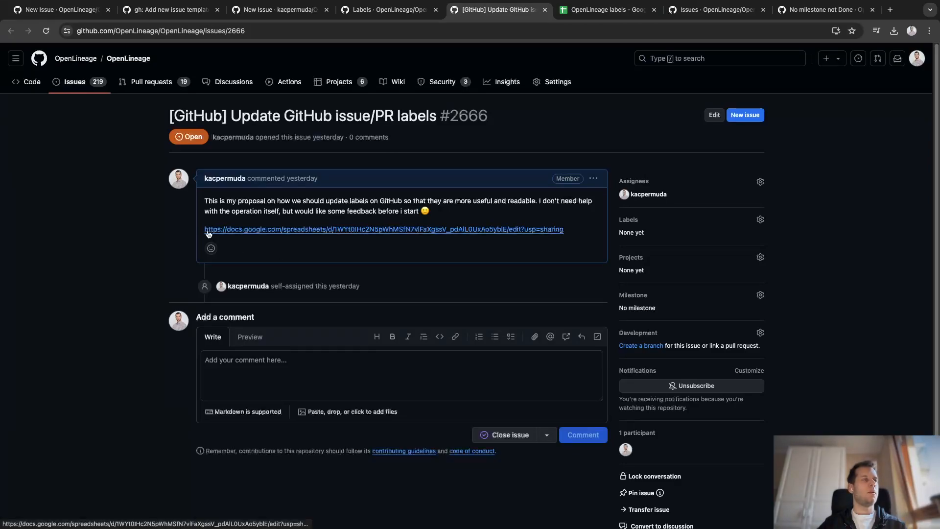
{"action": "left_click_drag", "start_coordinate": [441, 114], "coordinate": [498, 115]}
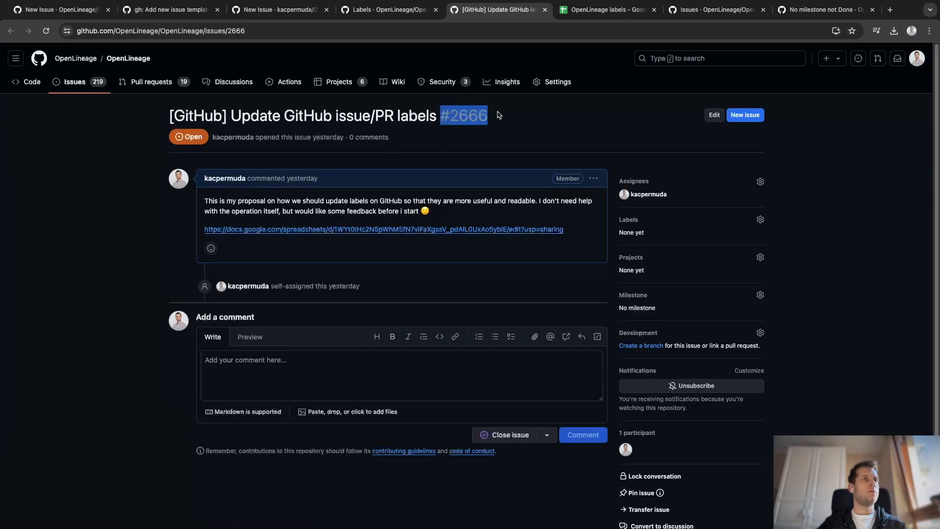
{"action": "left_click", "coordinate": [608, 14]}
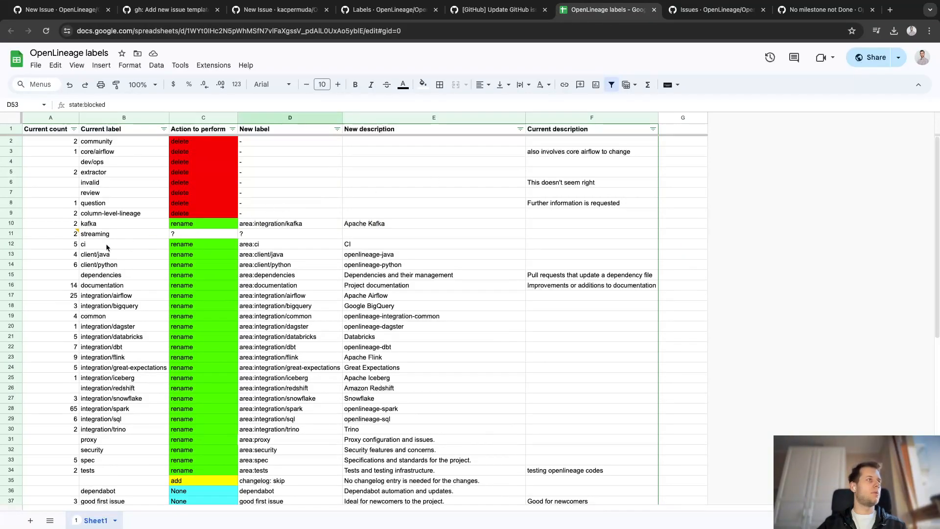
{"action": "scroll", "coordinate": [107, 247], "scroll_direction": "down", "scroll_amount": 8}
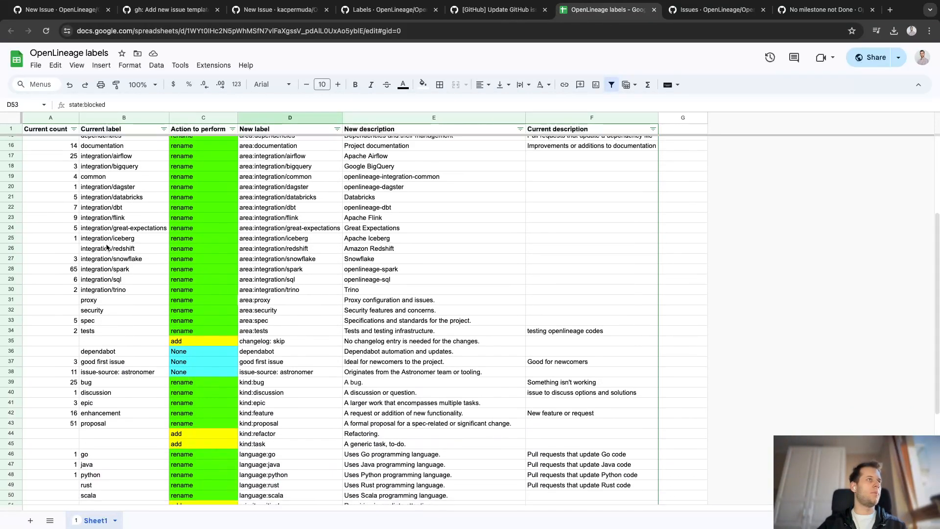
{"action": "scroll", "coordinate": [107, 247], "scroll_direction": "up", "scroll_amount": 8}
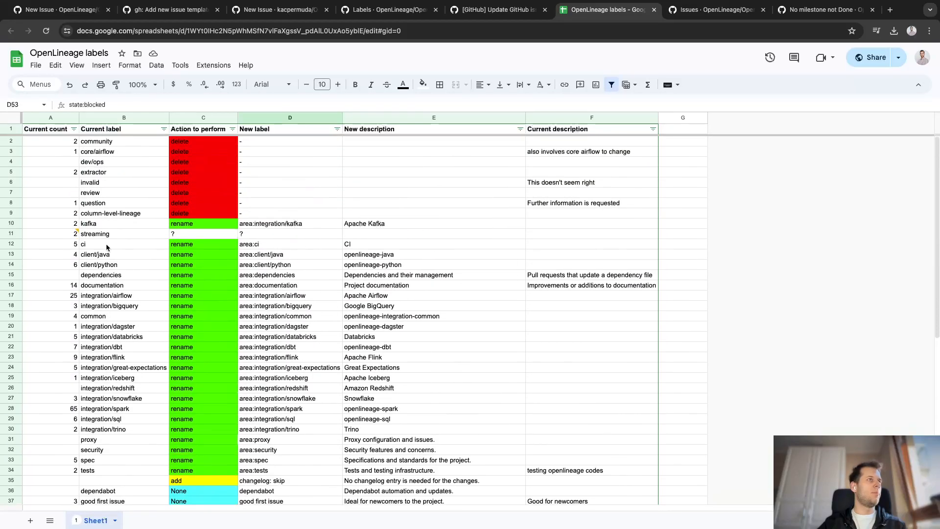
{"action": "scroll", "coordinate": [107, 247], "scroll_direction": "down", "scroll_amount": 8}
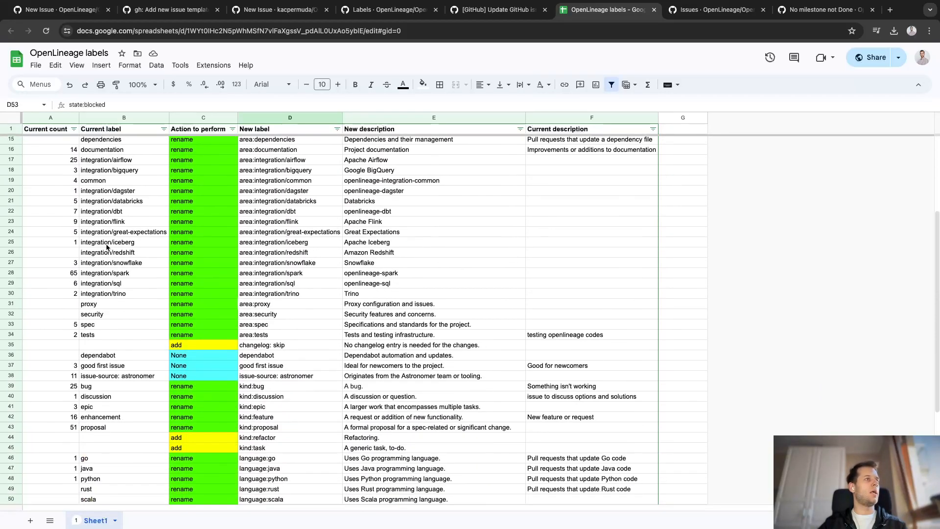
{"action": "scroll", "coordinate": [107, 248], "scroll_direction": "up", "scroll_amount": 8}
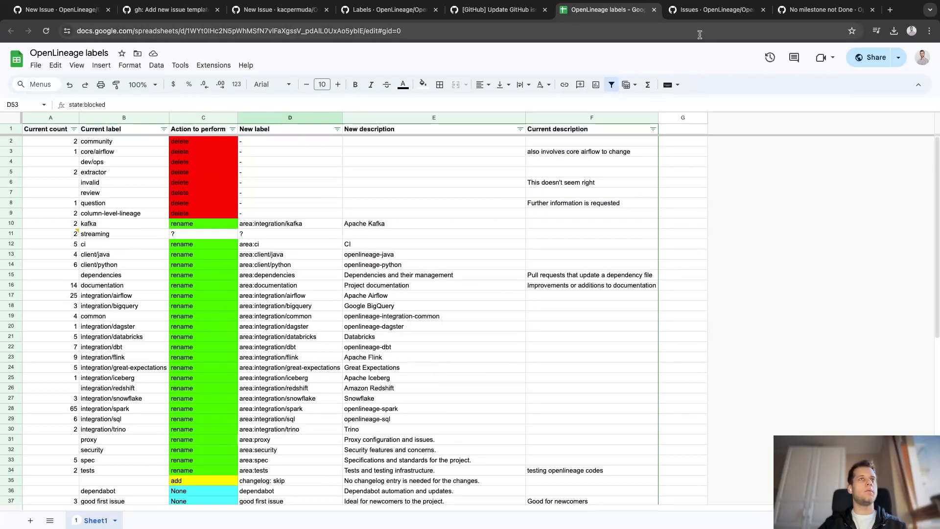
- Switch to the OpenLineage repository's open issue list and preview the OPENLINEAGE_TRANSPORT issue
{"action": "left_click", "coordinate": [499, 20]}
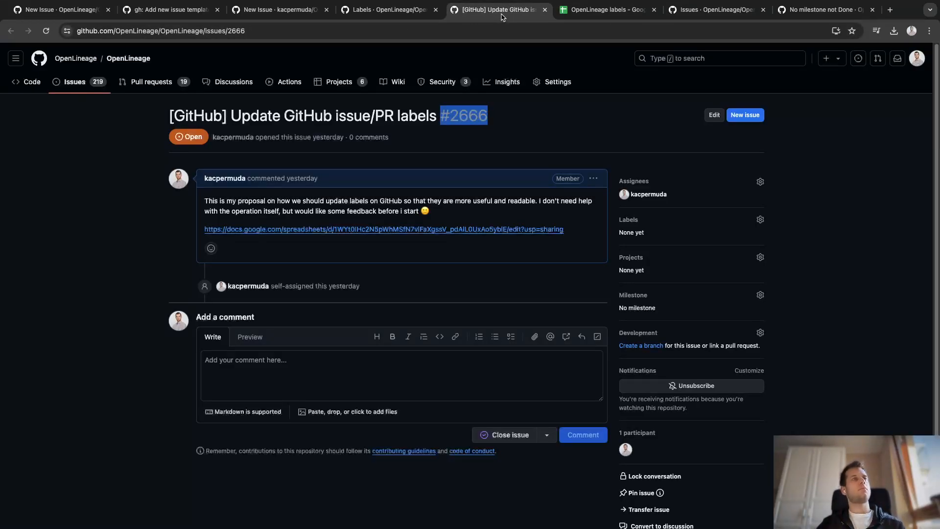
{"action": "left_click", "coordinate": [612, 15]}
{"action": "left_click", "coordinate": [704, 11]}
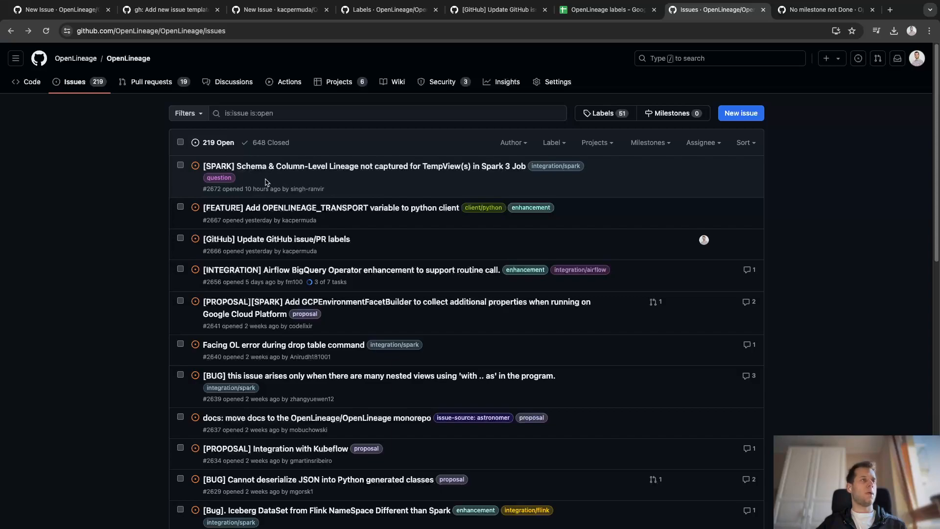
{"action": "mouse_move", "coordinate": [284, 169]}
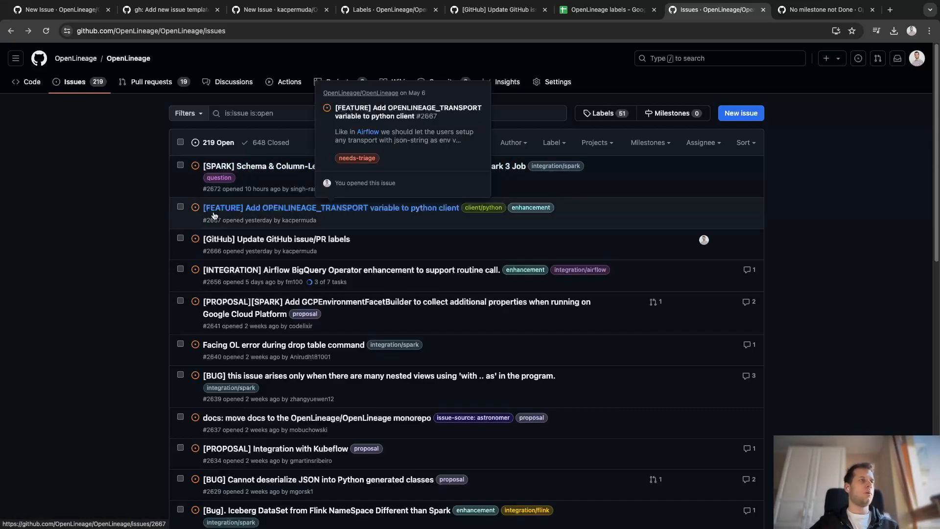
{"action": "mouse_move", "coordinate": [239, 211]}
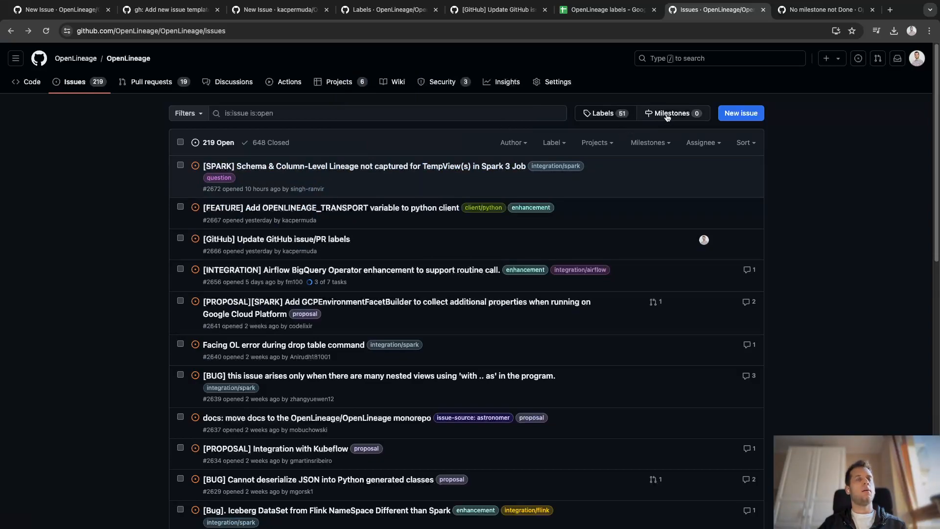
- View the repository's milestones page and go back to the open issue list
{"action": "left_click", "coordinate": [669, 114]}
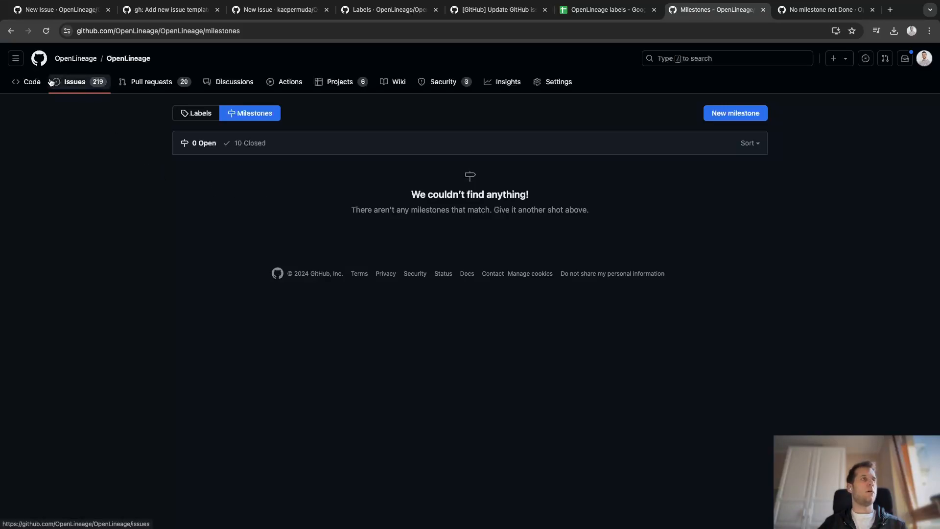
{"action": "left_click", "coordinate": [11, 32]}
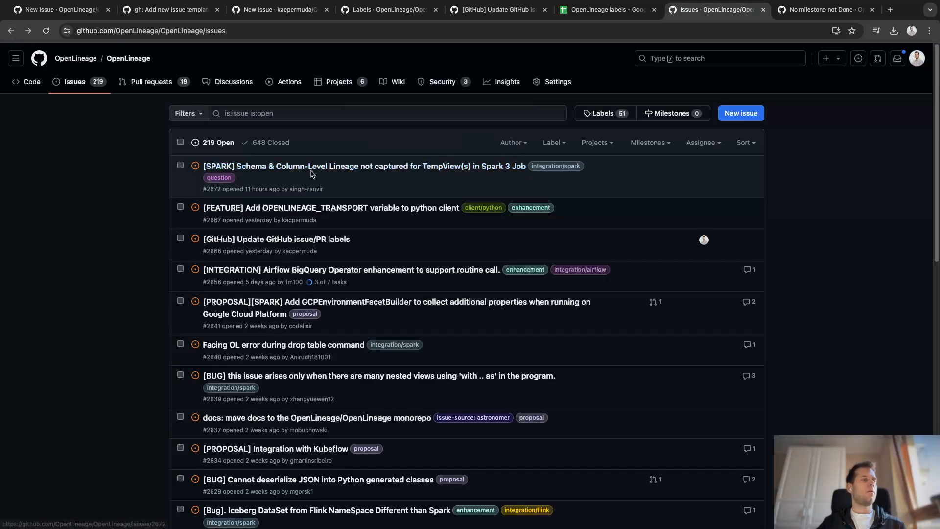
{"action": "mouse_move", "coordinate": [314, 169]}
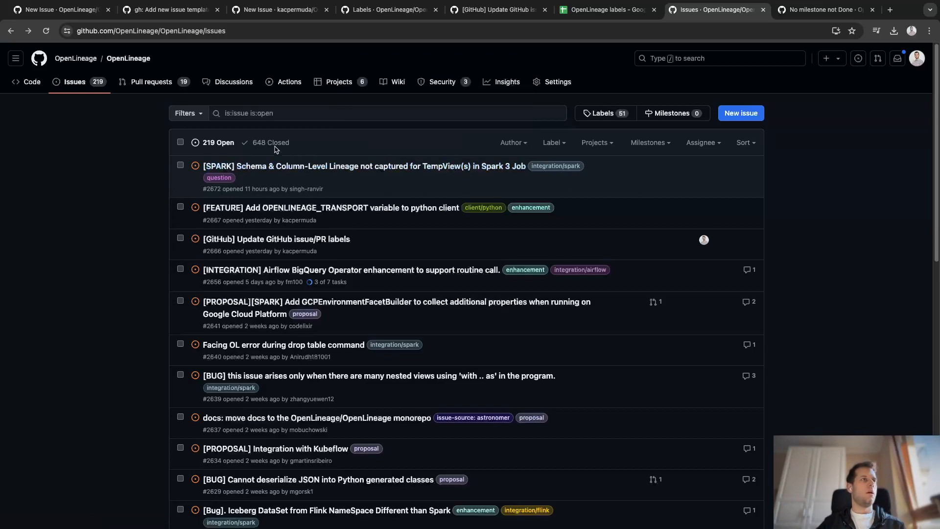
- List the repository's closed issues and open the [INTEGRATION] dbt-dremio issue to check its project and milestone fields
{"action": "left_click", "coordinate": [268, 143]}
{"action": "scroll", "coordinate": [367, 169], "scroll_direction": "down", "scroll_amount": 1}
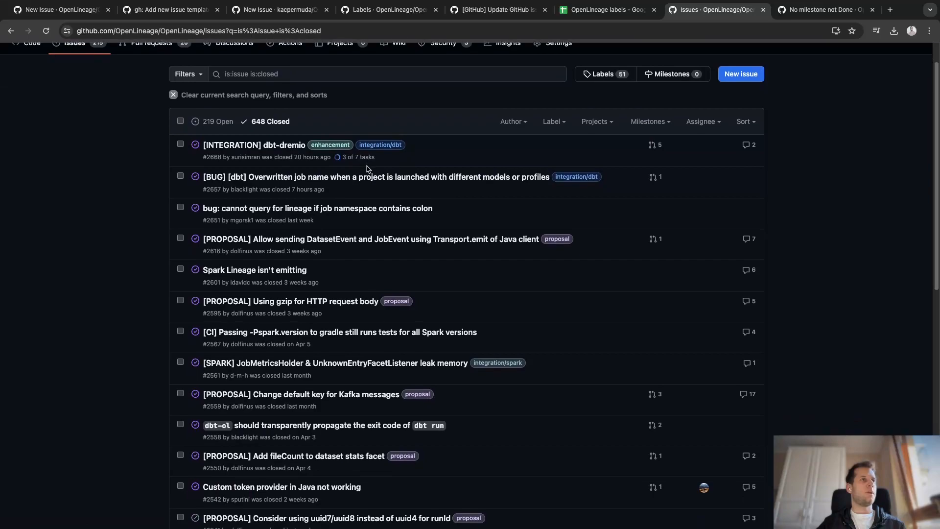
{"action": "mouse_move", "coordinate": [251, 147]}
{"action": "left_click", "coordinate": [281, 148]}
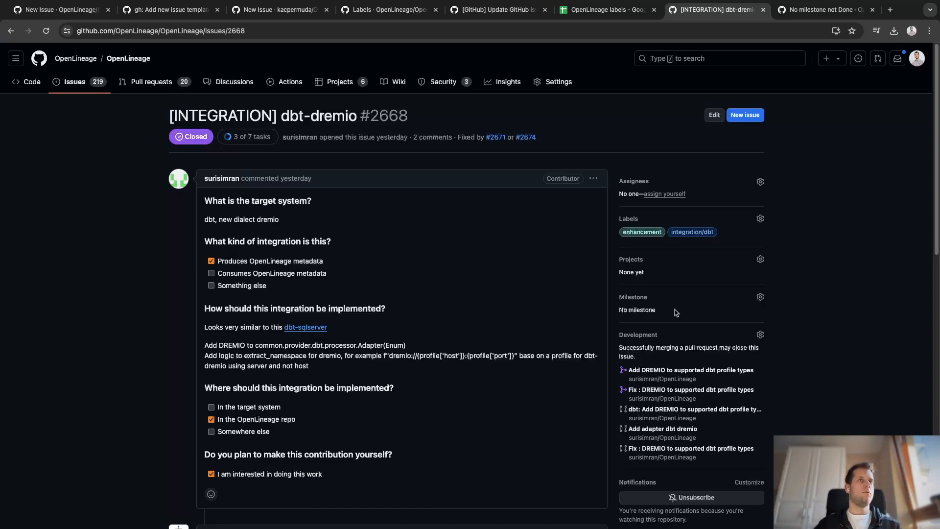
- Open the OpenLineage project from the repository's project list and examine the items in its "No milestone not Done" view
{"action": "left_click", "coordinate": [813, 10]}
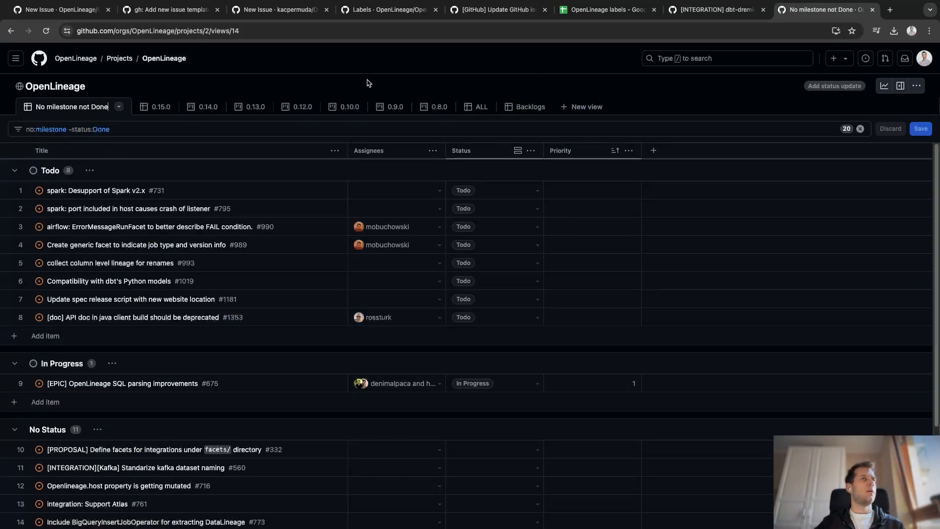
{"action": "left_click", "coordinate": [718, 11]}
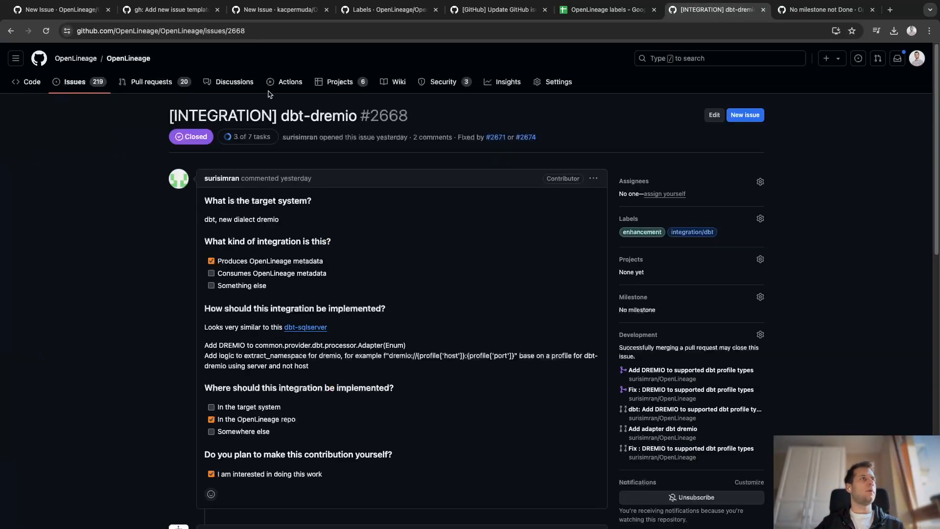
{"action": "left_click", "coordinate": [338, 82]}
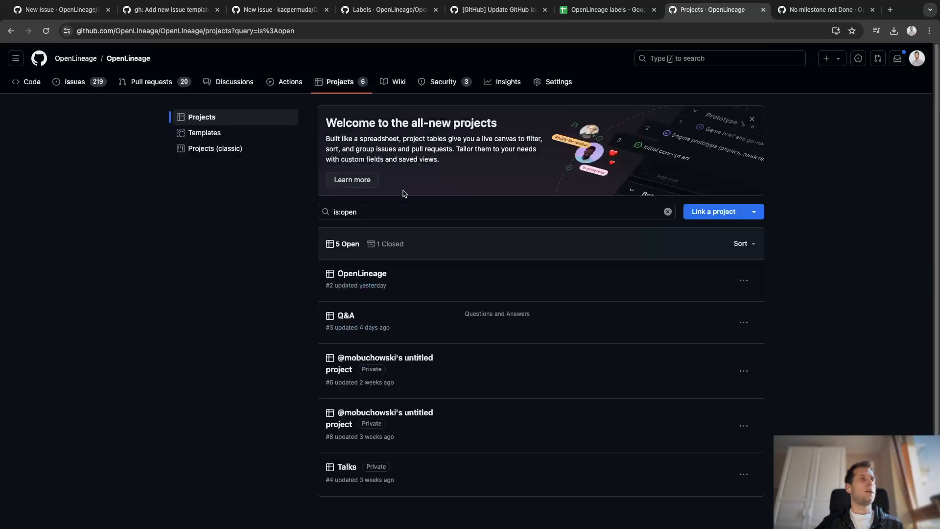
{"action": "left_click", "coordinate": [357, 275]}
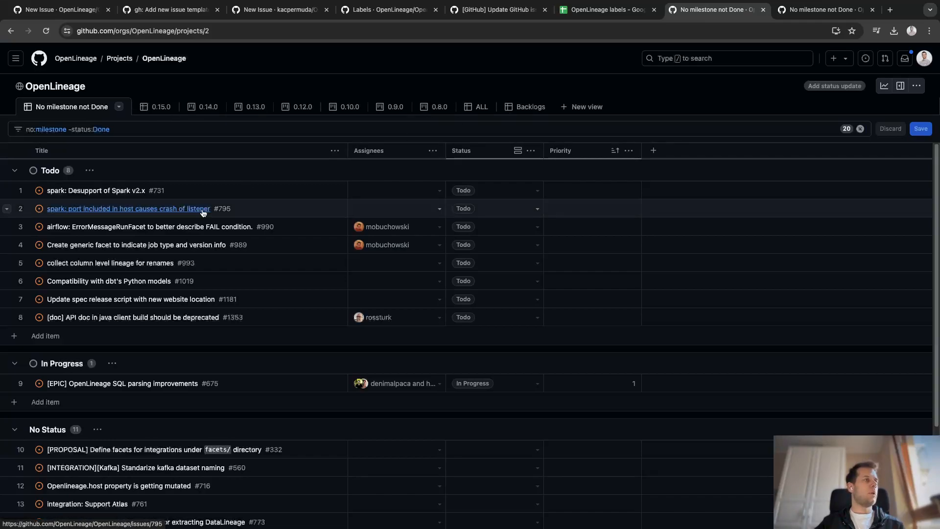
{"action": "scroll", "coordinate": [203, 213], "scroll_direction": "down", "scroll_amount": 2}
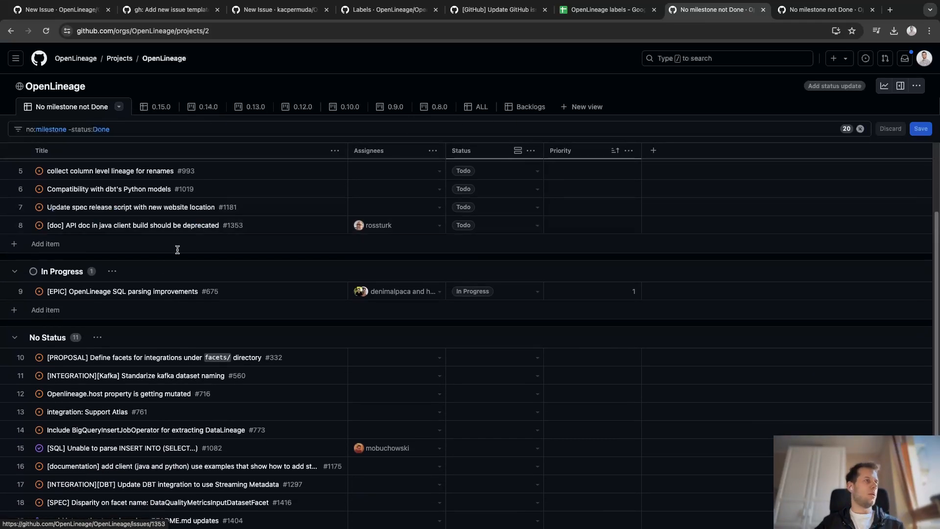
{"action": "scroll", "coordinate": [152, 294], "scroll_direction": "up", "scroll_amount": 2}
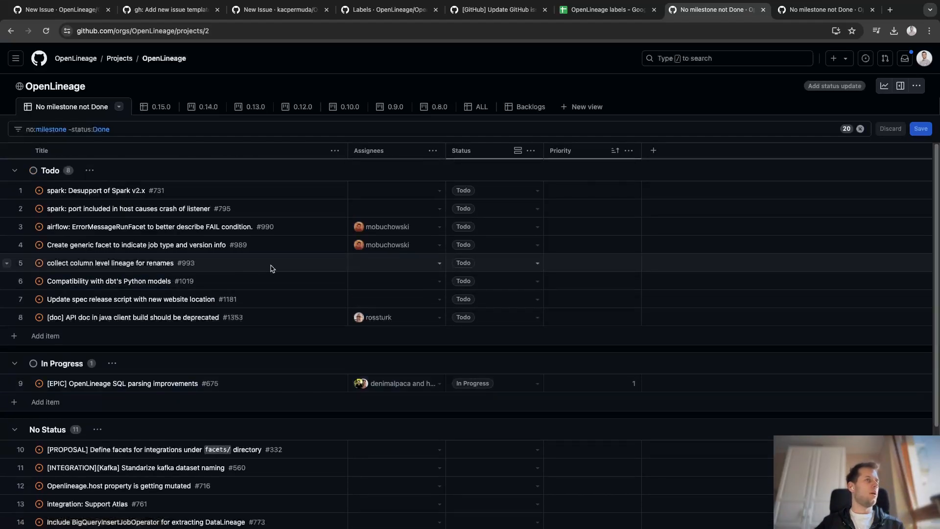
{"action": "scroll", "coordinate": [381, 241], "scroll_direction": "down", "scroll_amount": 3}
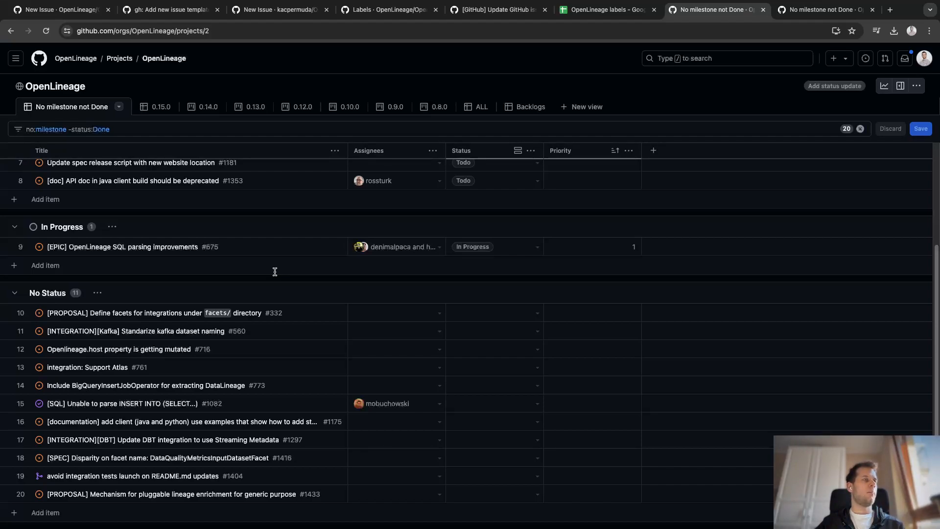
{"action": "scroll", "coordinate": [313, 249], "scroll_direction": "up", "scroll_amount": 2}
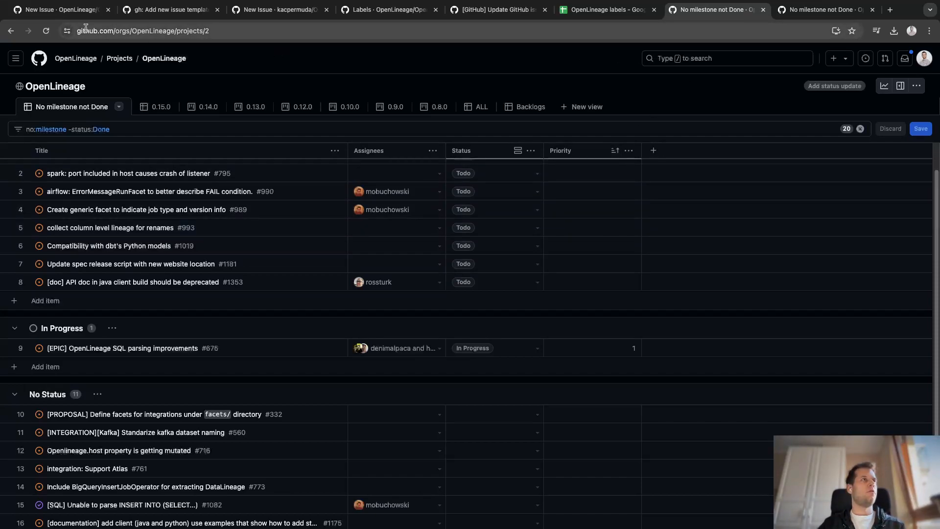
- Highlight the numbers of the issue-templates pull request #2664 and the label-update issue #2666
{"action": "left_click", "coordinate": [169, 10]}
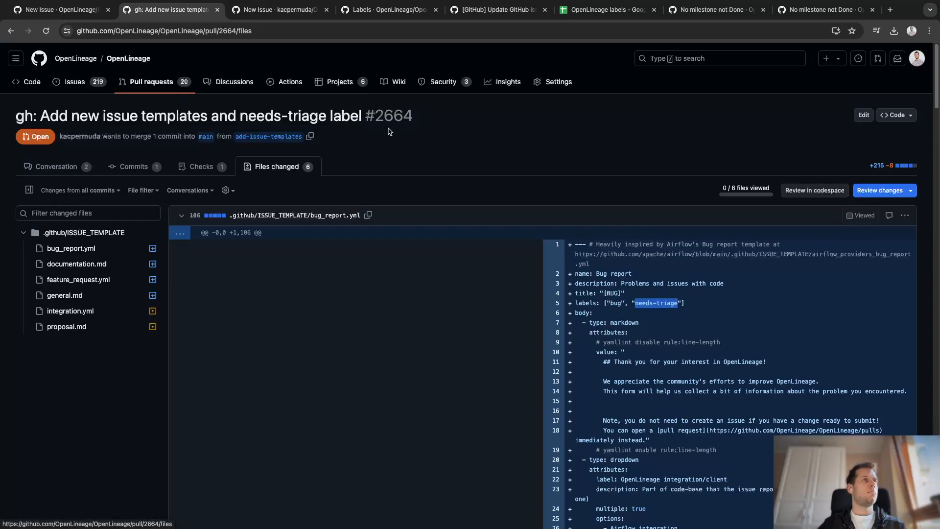
{"action": "left_click_drag", "start_coordinate": [369, 113], "coordinate": [421, 119]}
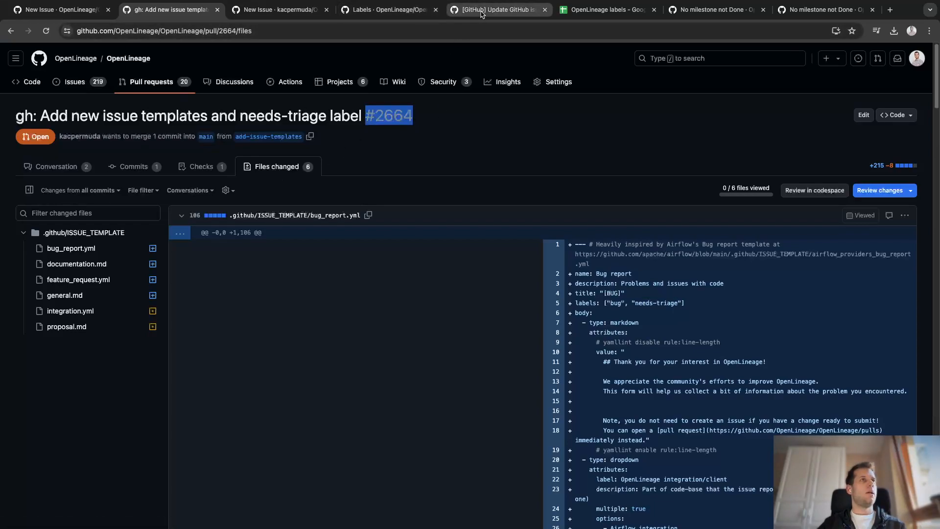
{"action": "left_click", "coordinate": [499, 10]}
{"action": "left_click", "coordinate": [427, 119]}
{"action": "left_click_drag", "start_coordinate": [442, 115], "coordinate": [508, 117]}
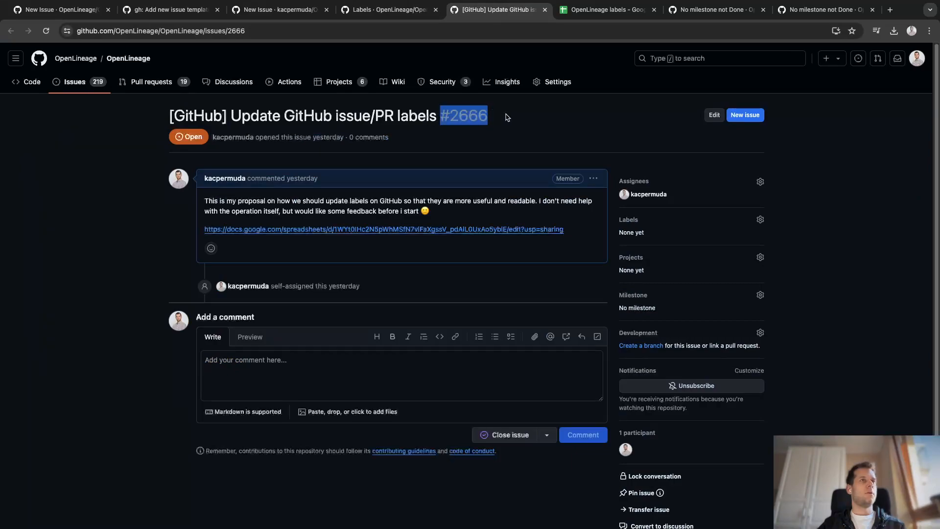